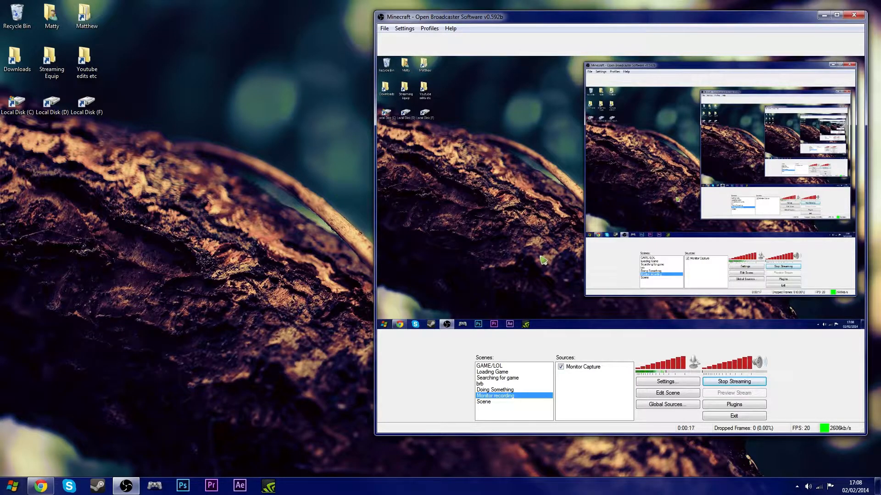
pyautogui.click(12, 486)
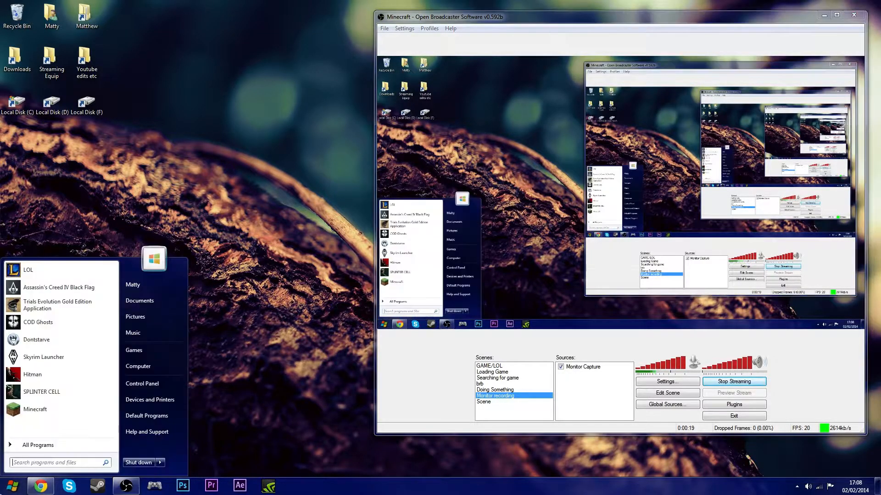
pyautogui.click(14, 486)
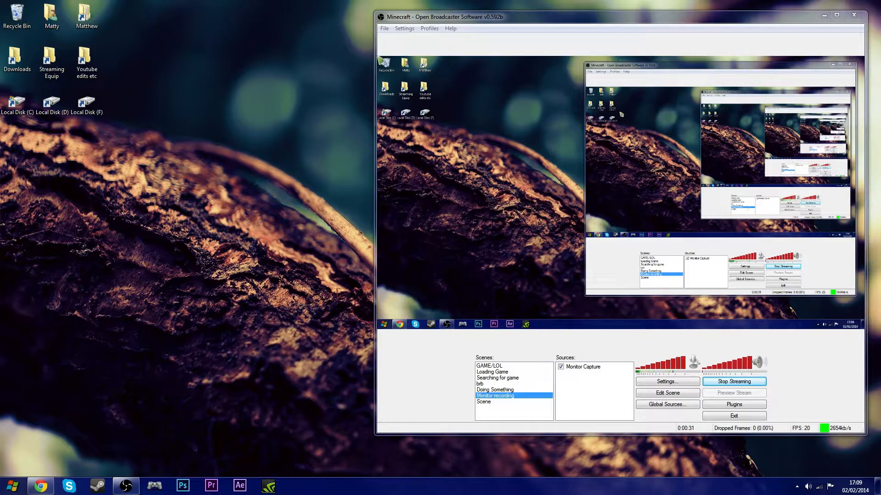
# - Open the Settings dialog and move it beside the main window
pyautogui.click(410, 29)
pyautogui.click(416, 39)
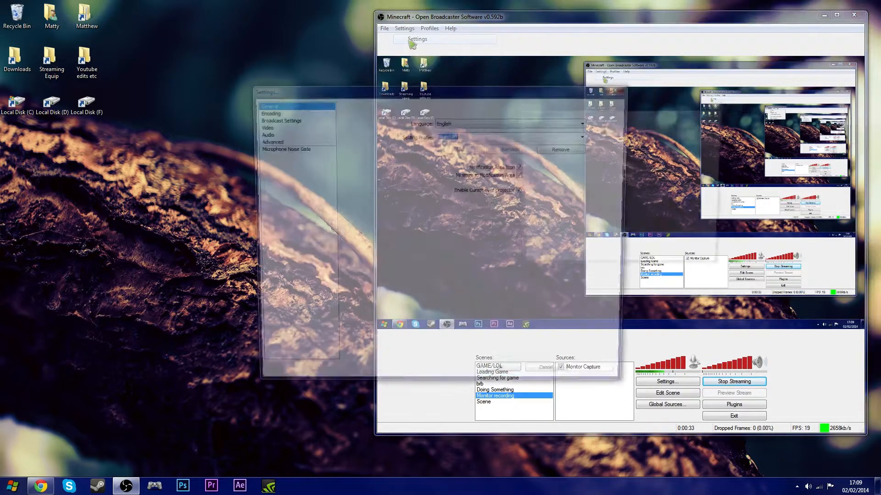
pyautogui.moveTo(408, 93); pyautogui.dragTo(173, 163)
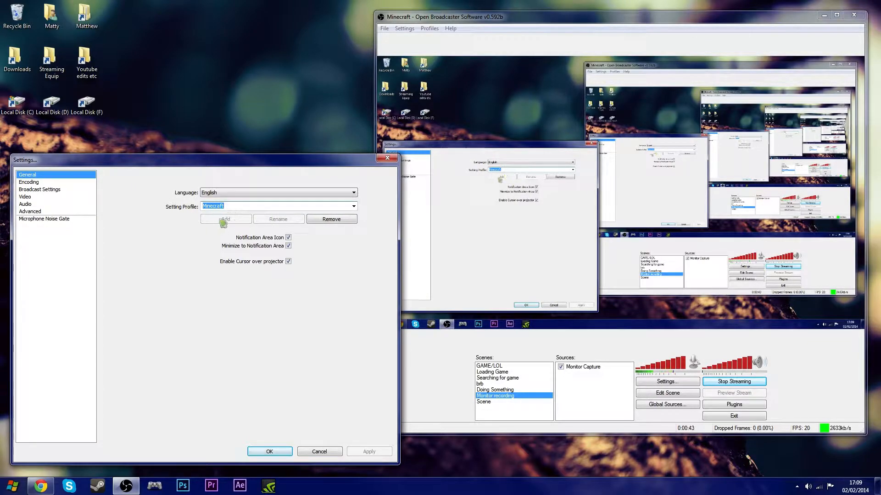
# - Open the Encoding page and review the video encoding fields and the audio codec and format options
pyautogui.click(39, 182)
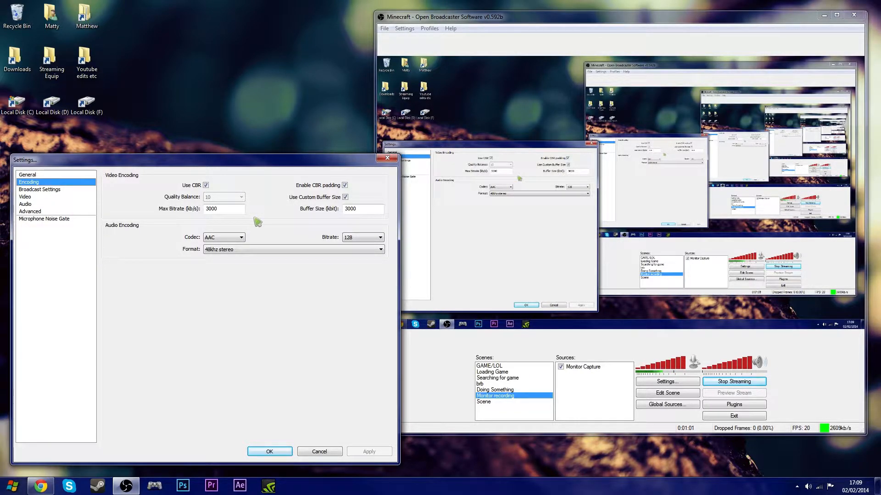
pyautogui.moveTo(361, 210)
pyautogui.moveTo(219, 209); pyautogui.dragTo(195, 213)
pyautogui.click(240, 210)
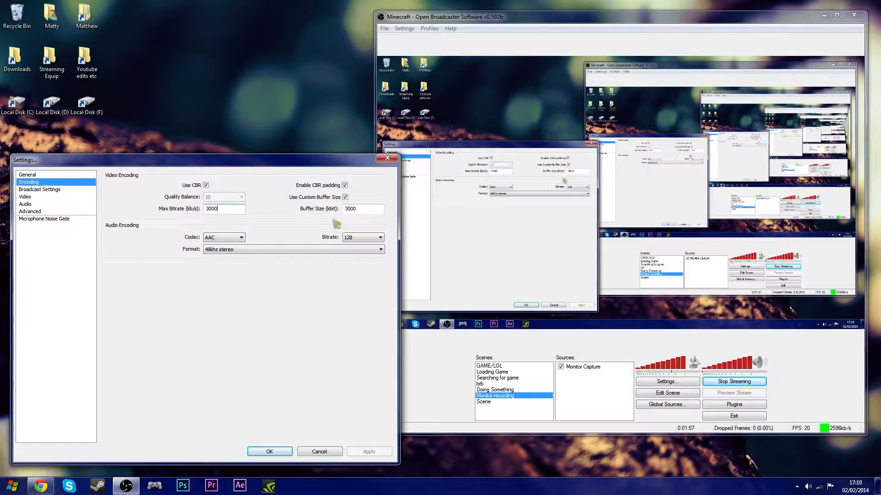
pyautogui.click(236, 237)
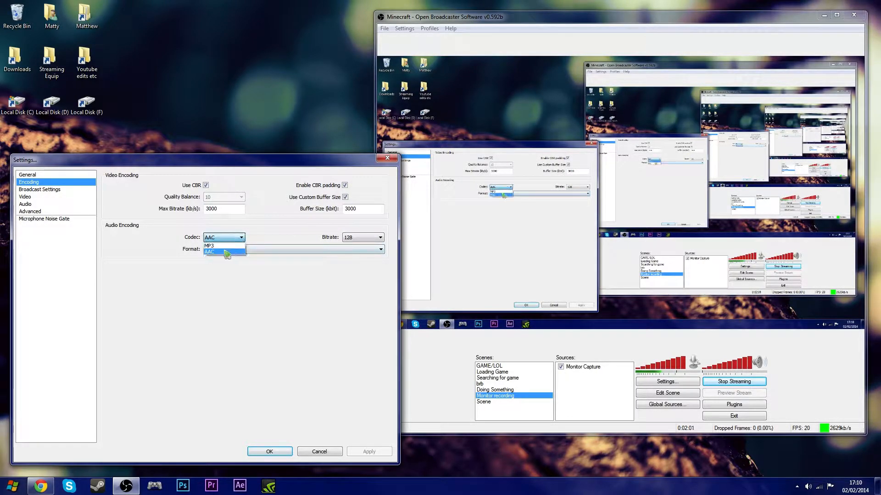
pyautogui.click(232, 238)
pyautogui.click(241, 256)
pyautogui.click(242, 256)
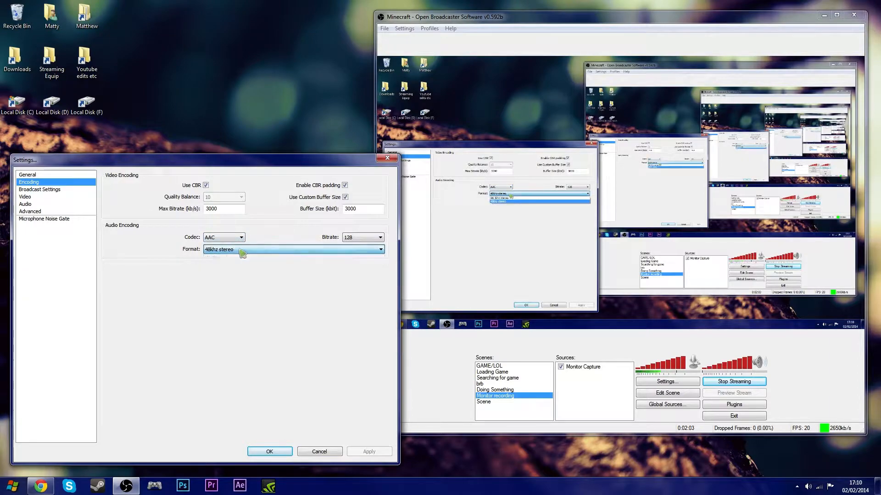
# - Review the audio bitrate choices, keeping 128, and apply the encoding settings
pyautogui.click(367, 243)
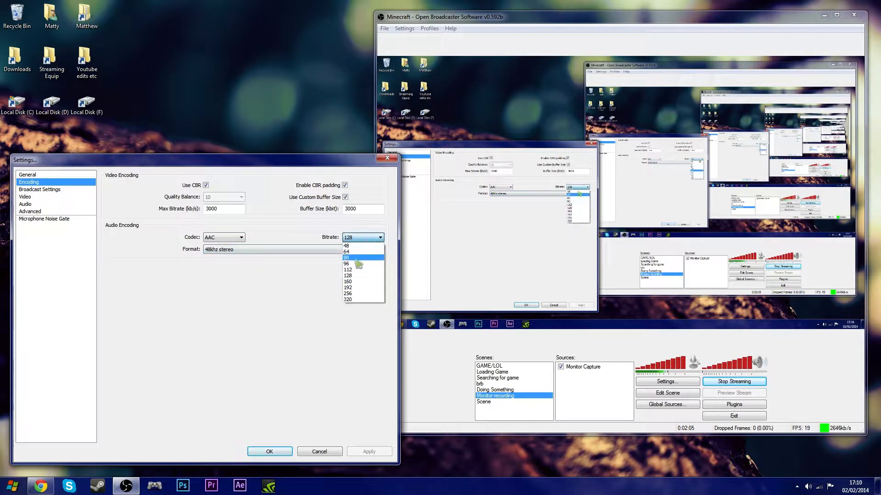
pyautogui.click(365, 242)
pyautogui.click(365, 241)
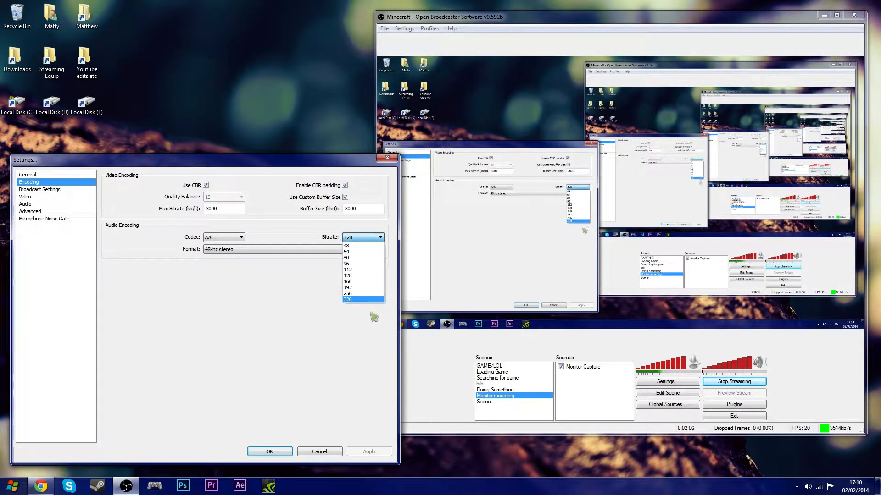
pyautogui.click(363, 283)
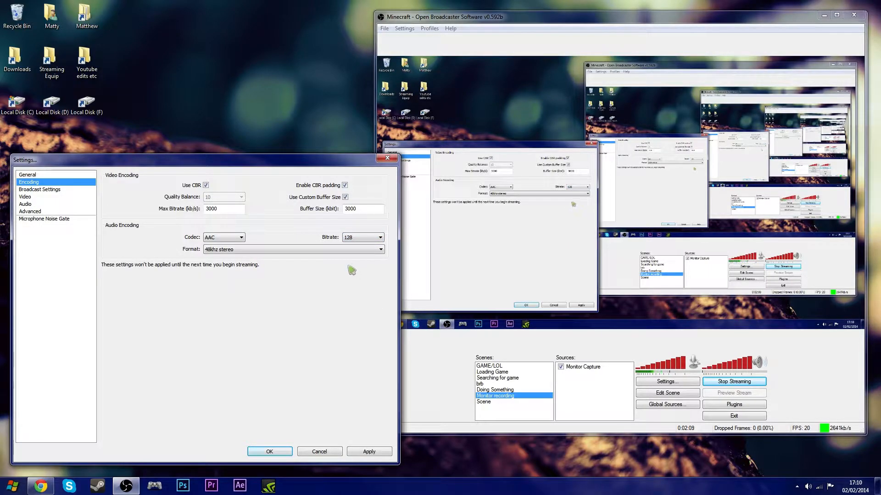
pyautogui.click(367, 453)
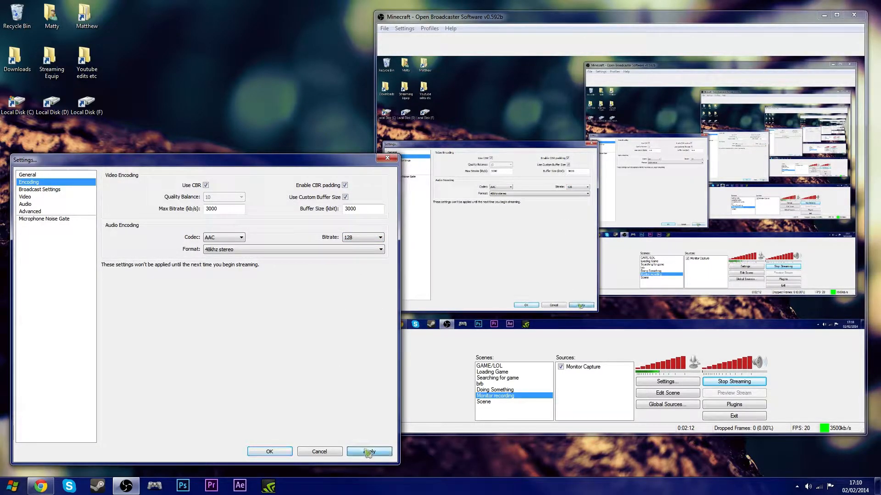
# - Open Broadcast Settings, set the mode to Live Stream and the streaming service to Twitch / Justin.tv
pyautogui.click(54, 190)
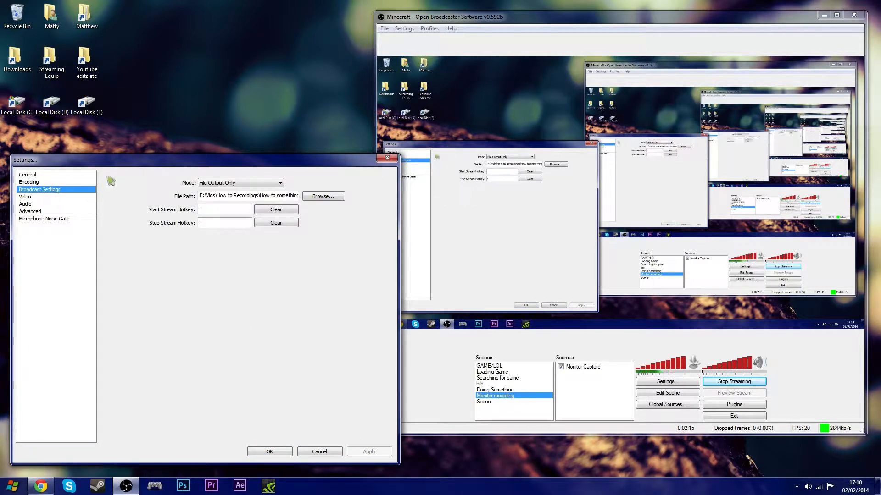
pyautogui.click(208, 184)
pyautogui.click(225, 191)
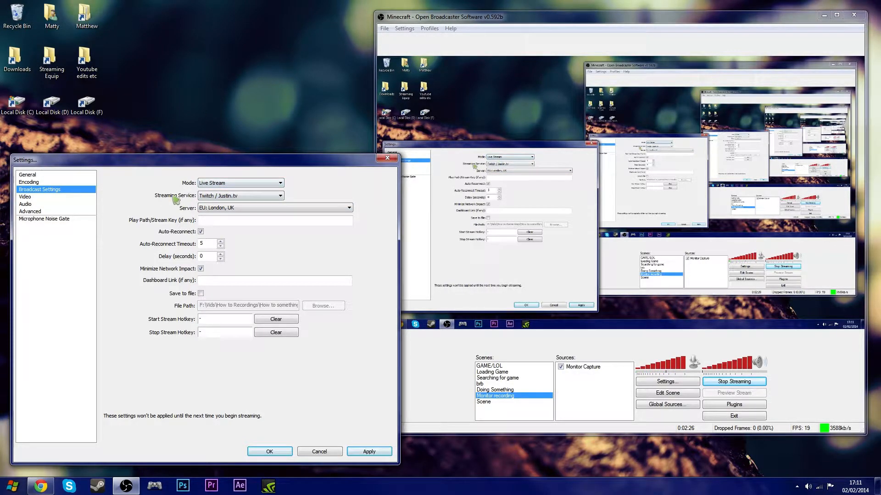
pyautogui.click(225, 197)
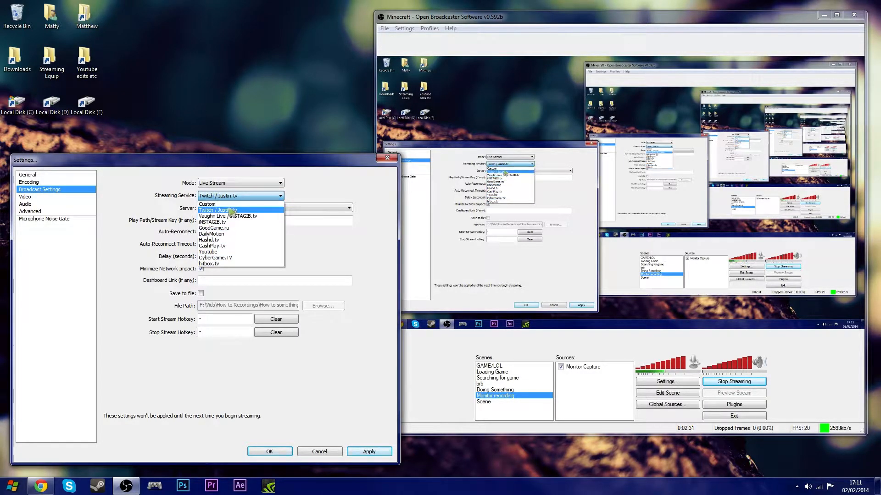
pyautogui.click(232, 211)
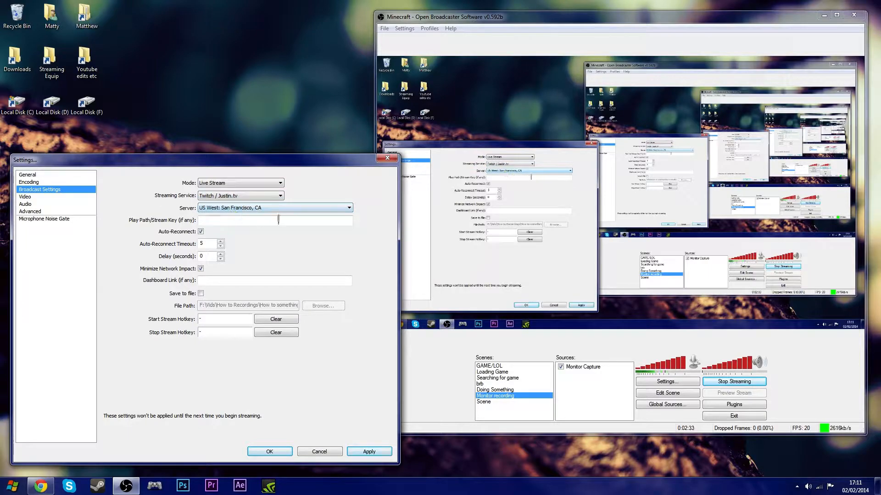
# - Set the streaming server to EU: London, UK
pyautogui.click(217, 211)
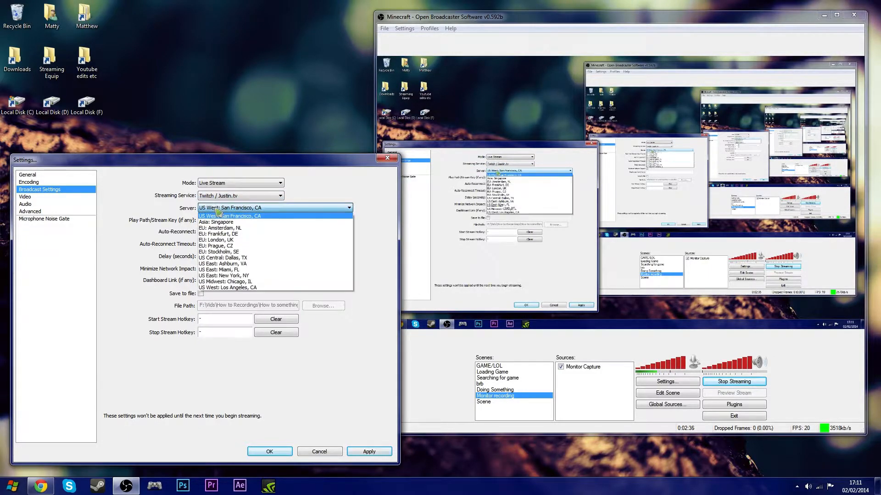
pyautogui.click(263, 236)
pyautogui.click(268, 215)
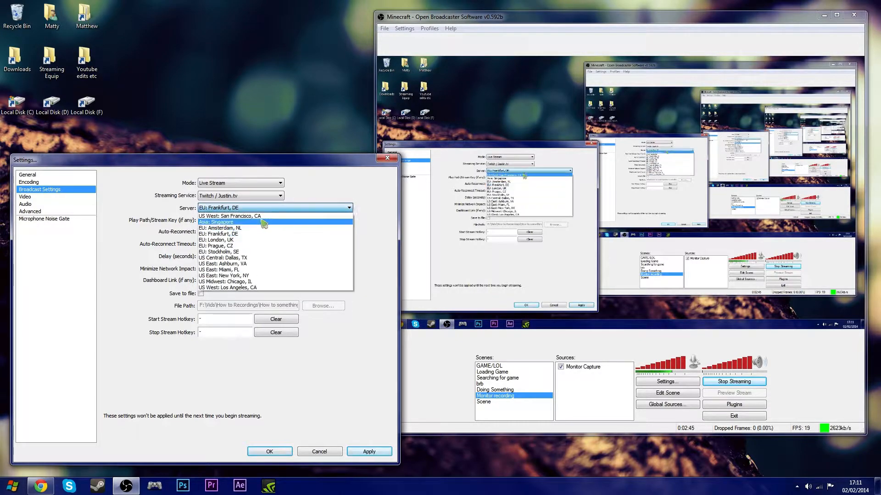
pyautogui.click(254, 244)
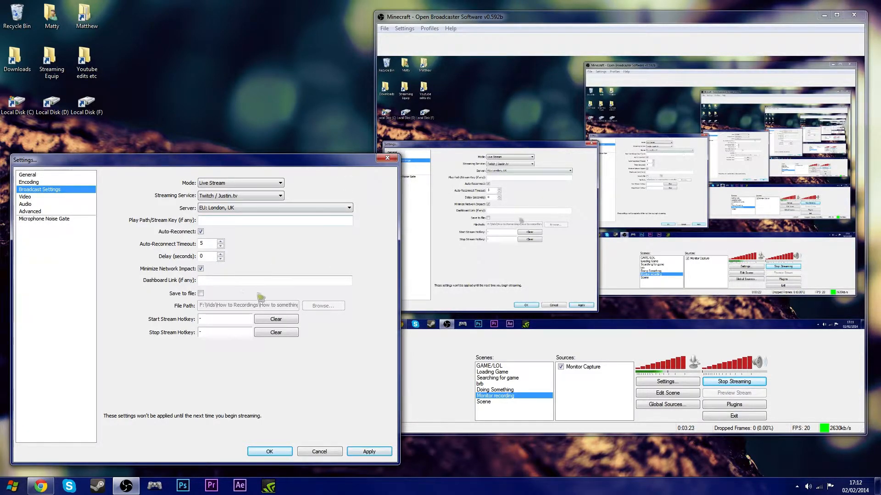
pyautogui.rightClick(234, 223)
pyautogui.click(262, 263)
pyautogui.moveTo(240, 219); pyautogui.dragTo(122, 229)
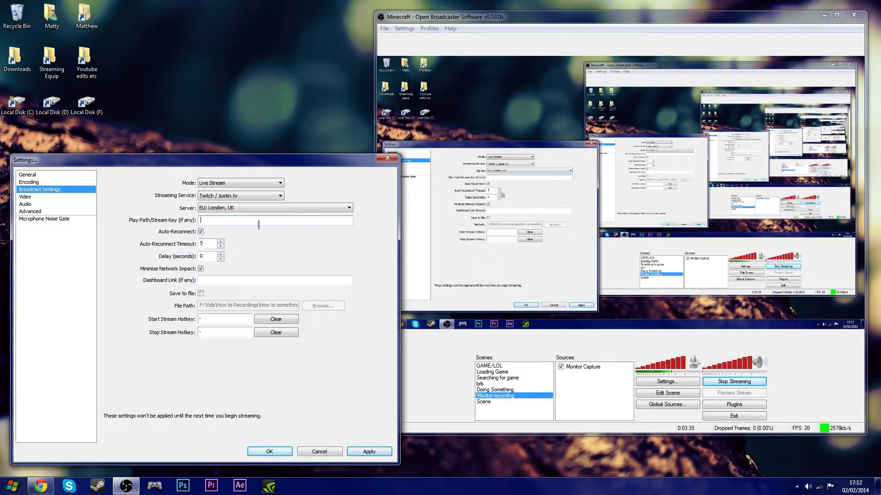
# - Switch the mode to File Output Only and back to Live Stream
pyautogui.click(272, 184)
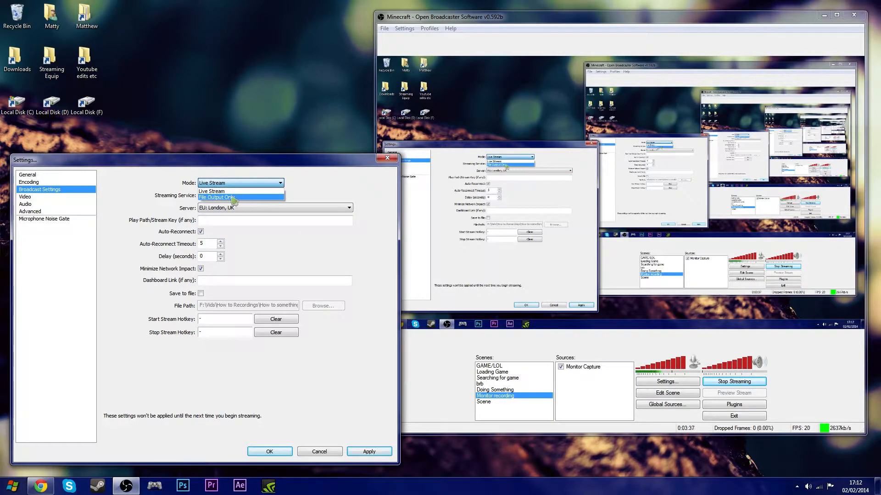
pyautogui.click(233, 198)
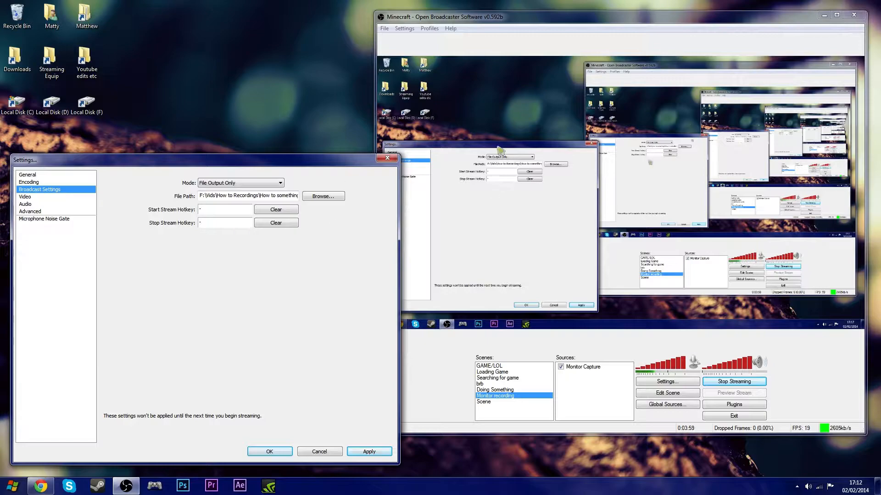
pyautogui.click(239, 183)
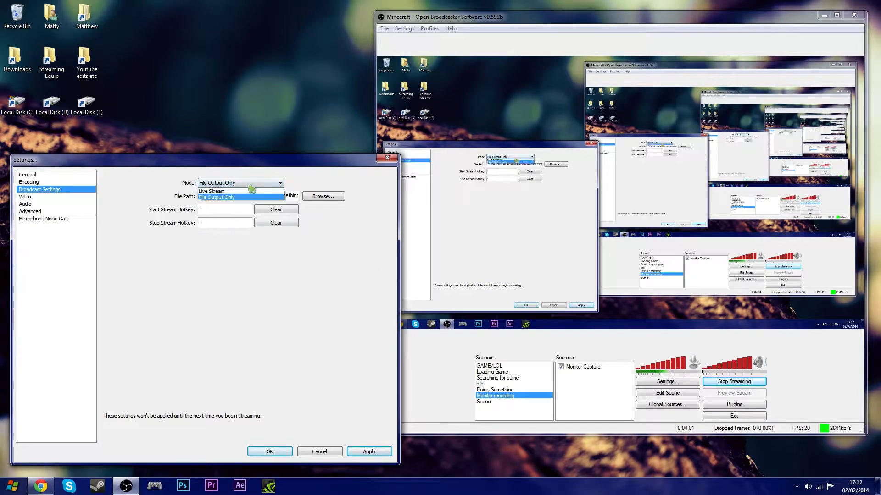
pyautogui.click(216, 196)
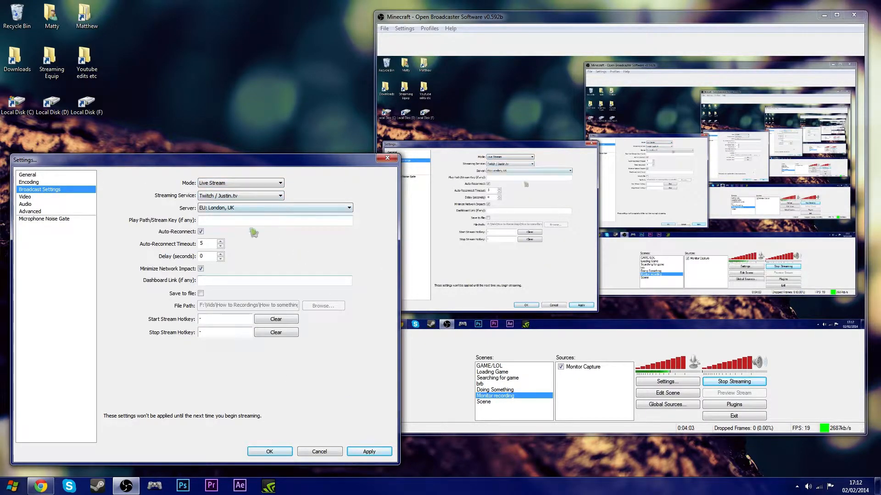
# - Set the mode to File Output Only and apply the broadcast settings
pyautogui.click(239, 183)
pyautogui.click(215, 197)
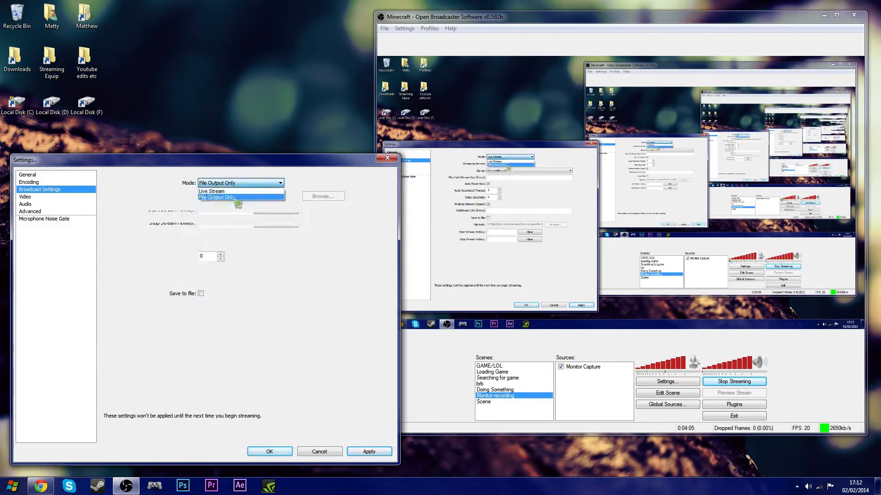
pyautogui.click(372, 454)
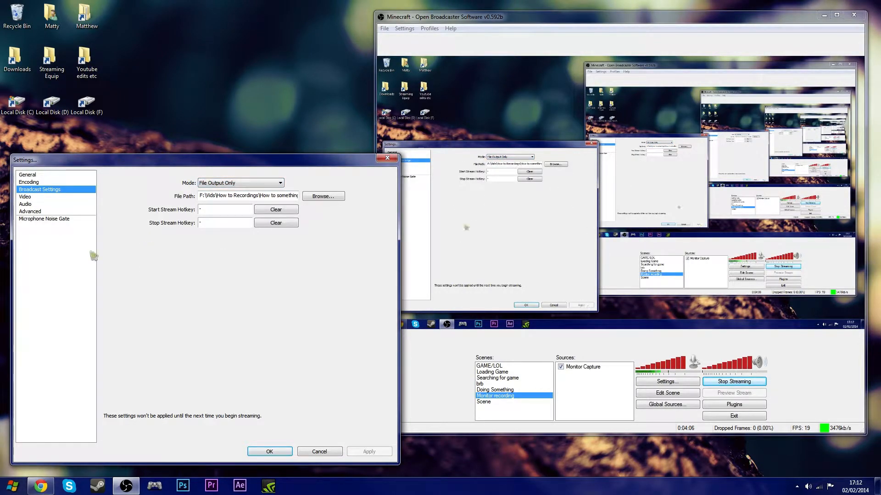
# - Open the Video page and try Monitor 1 as the base resolution before switching back to Custom
pyautogui.click(37, 199)
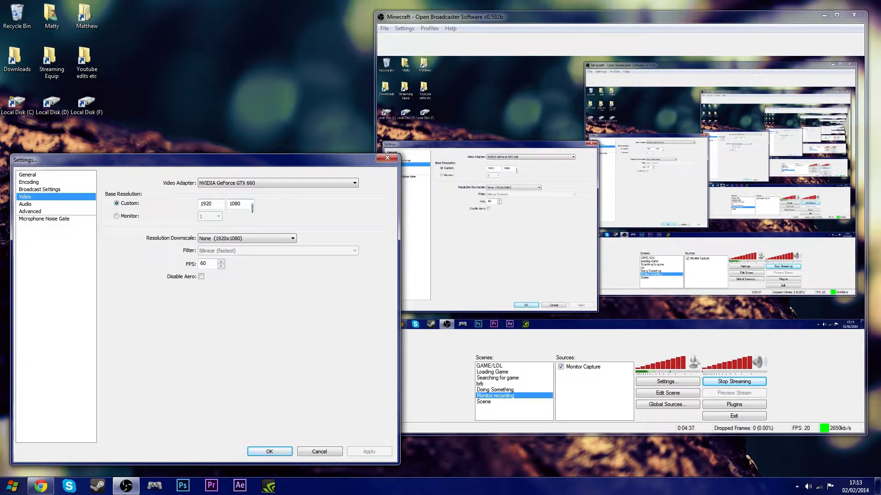
pyautogui.click(133, 217)
pyautogui.click(210, 216)
pyautogui.click(215, 224)
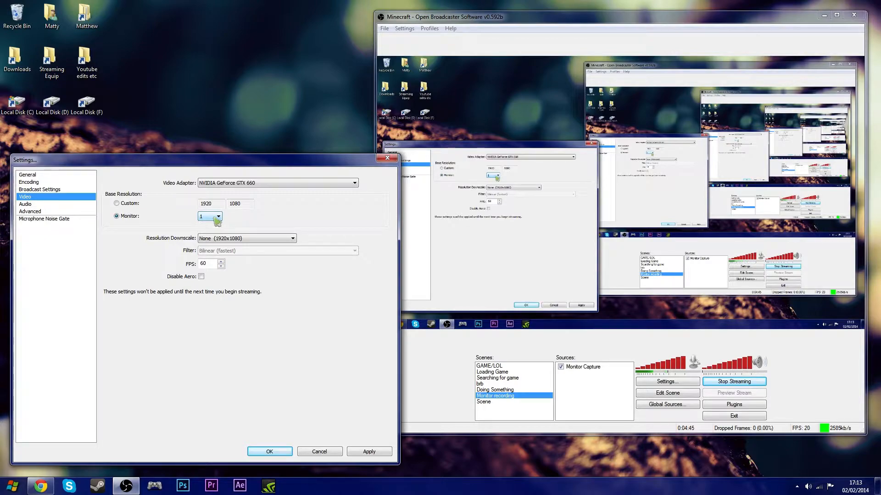
pyautogui.click(121, 204)
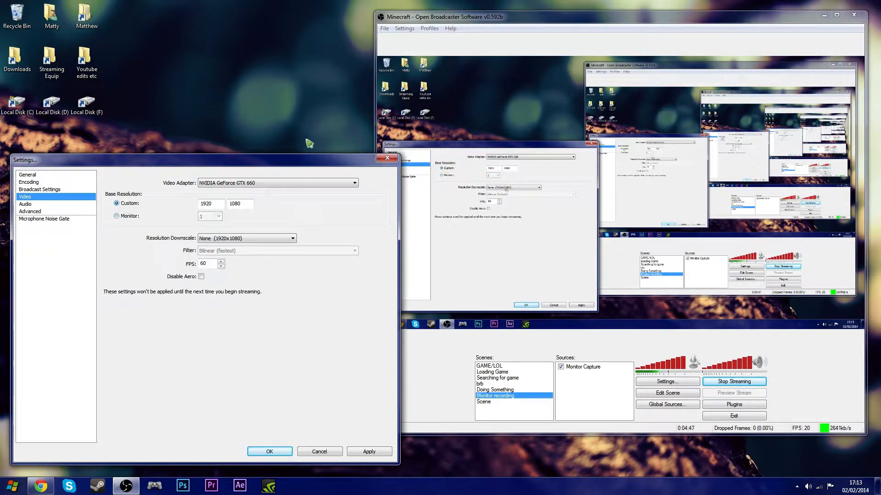
# - Switch the base resolution between monitors 2 and 1, then back to the custom 1920 x 1080 resolution
pyautogui.click(136, 216)
pyautogui.click(209, 216)
pyautogui.click(213, 230)
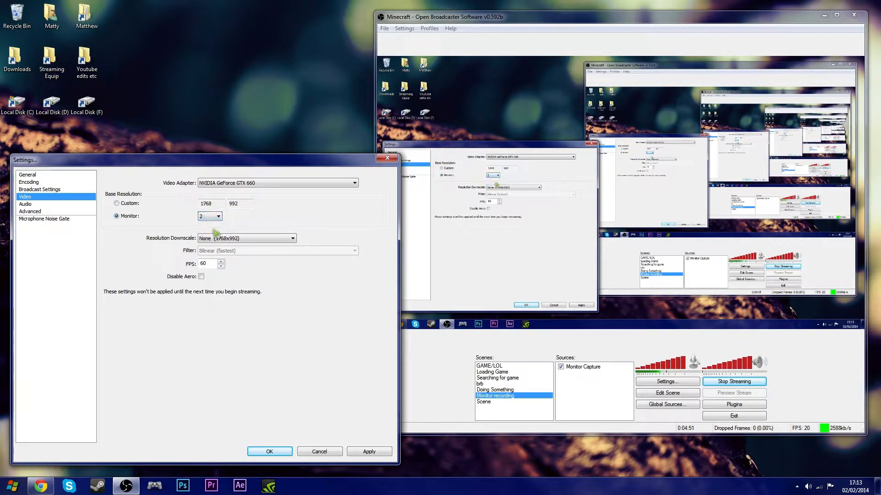
pyautogui.click(213, 216)
pyautogui.click(213, 223)
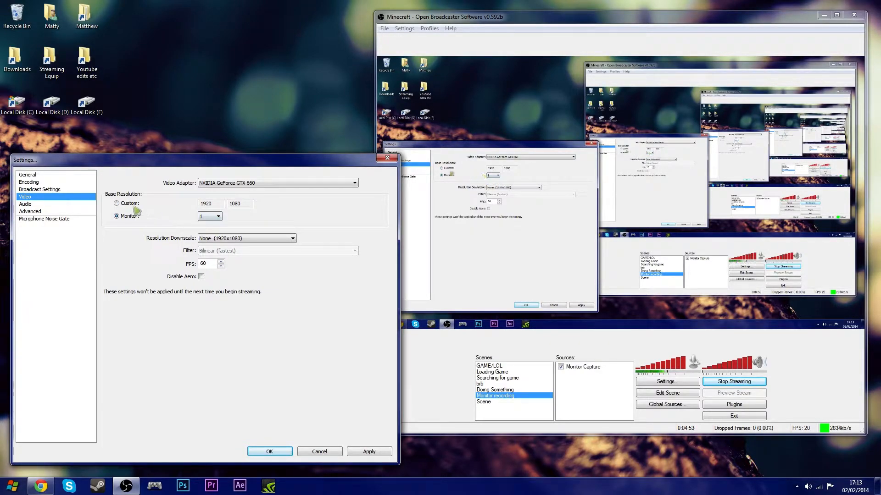
pyautogui.click(210, 216)
pyautogui.click(214, 230)
pyautogui.click(202, 216)
pyautogui.click(215, 225)
pyautogui.click(138, 206)
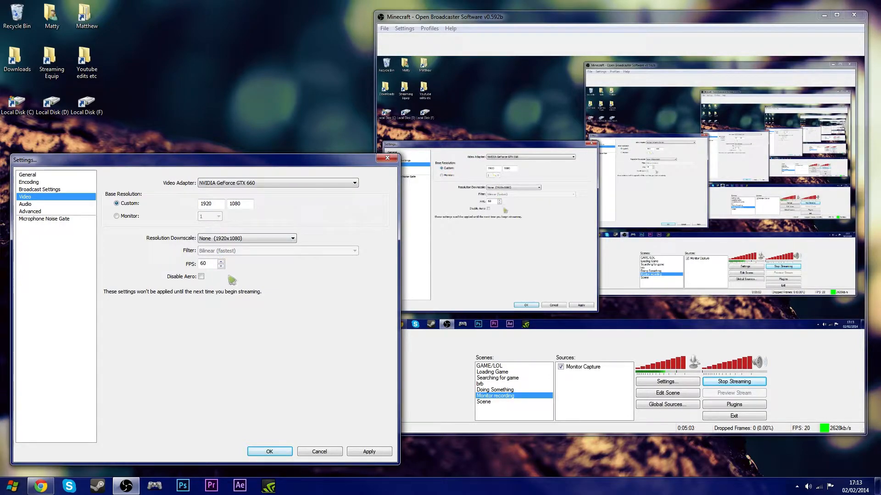
# - Review the Resolution Downscale options, keeping None (1920x1080)
pyautogui.click(234, 240)
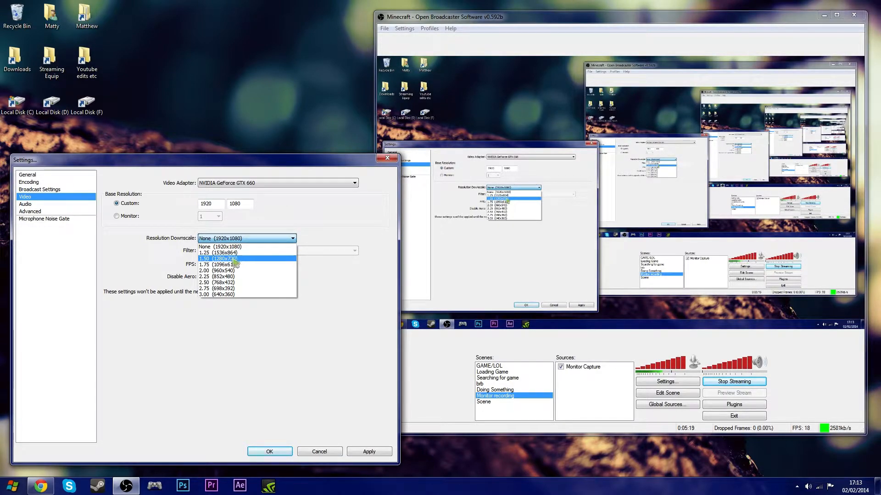
pyautogui.click(257, 239)
pyautogui.click(257, 239)
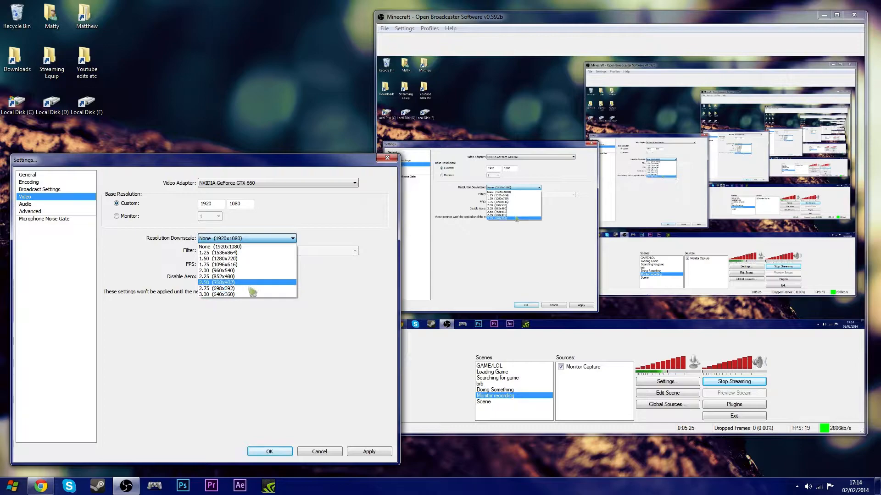
pyautogui.click(264, 239)
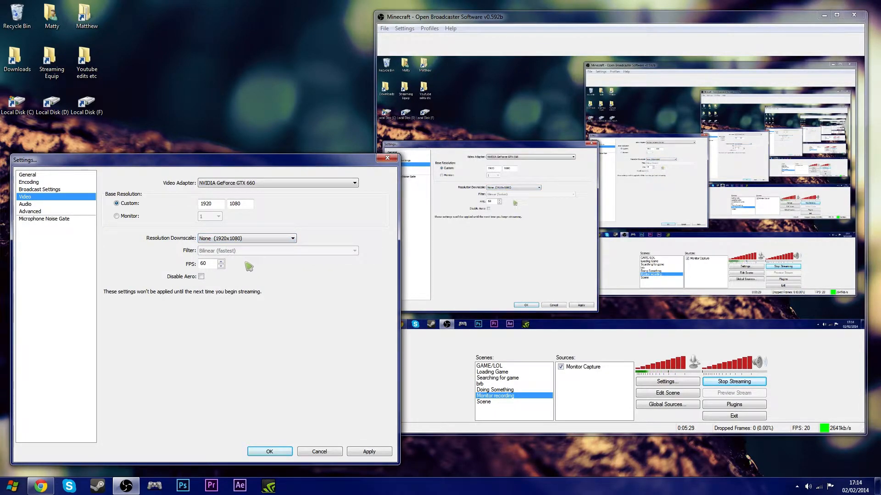
# - Keep the downscale at None (1920x1080) with 60 FPS and apply the video settings
pyautogui.click(248, 239)
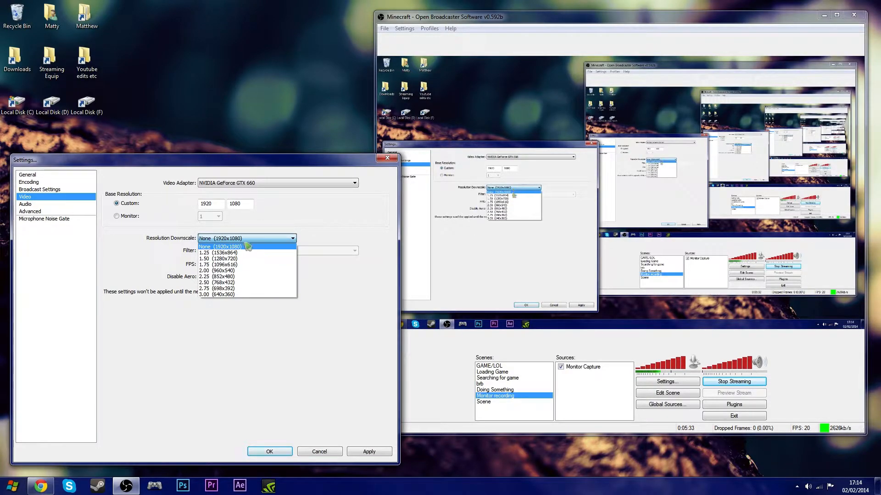
pyautogui.click(248, 247)
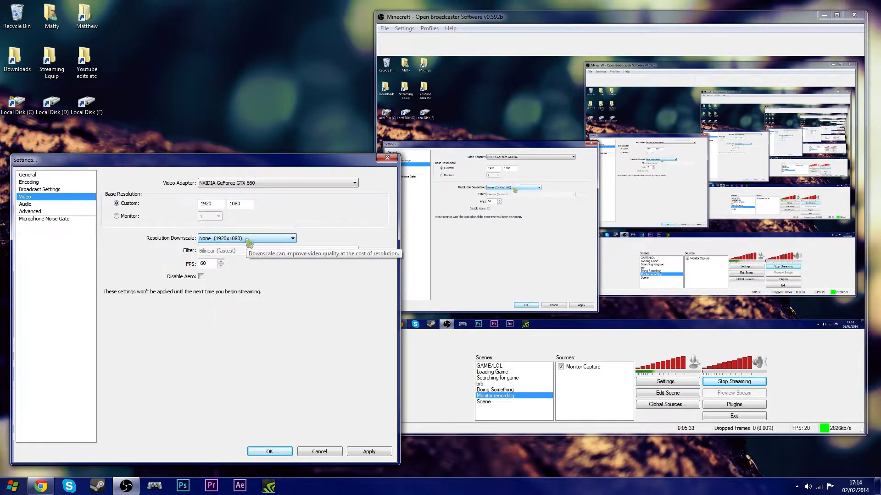
pyautogui.click(207, 262)
pyautogui.click(380, 453)
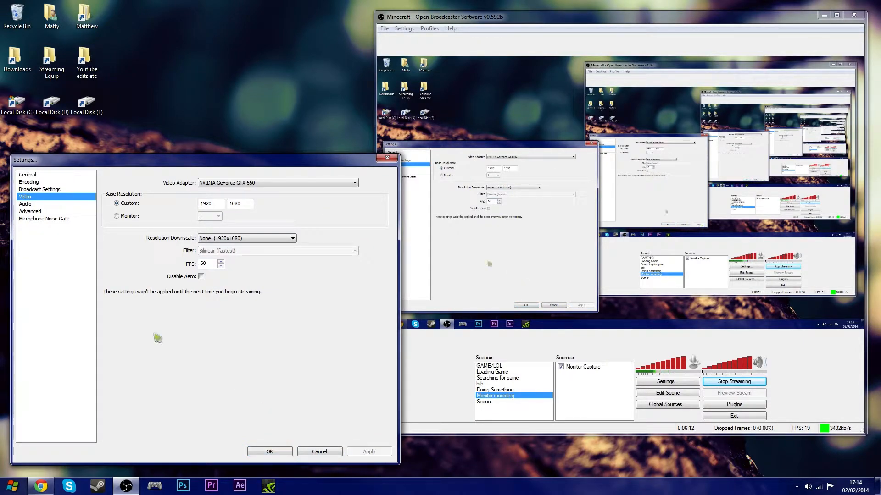
# - Open the Audio page, keep Desktop Boost at 1 and apply the audio settings
pyautogui.click(19, 205)
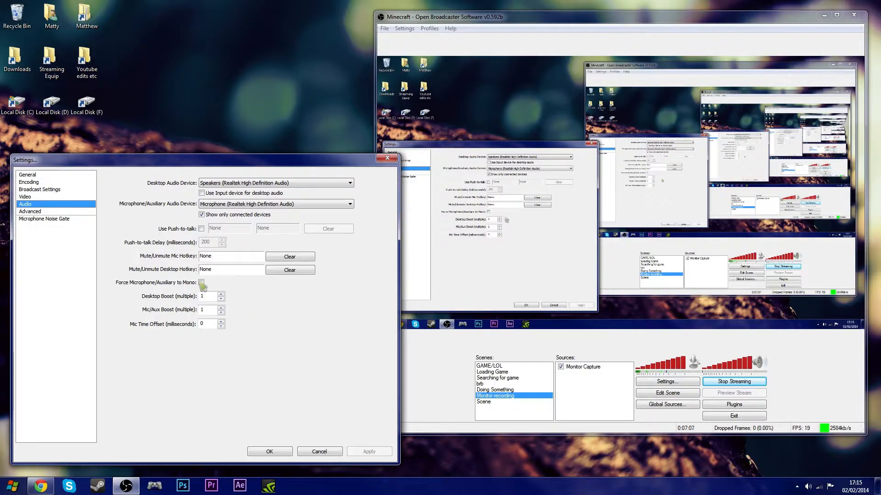
pyautogui.click(221, 294)
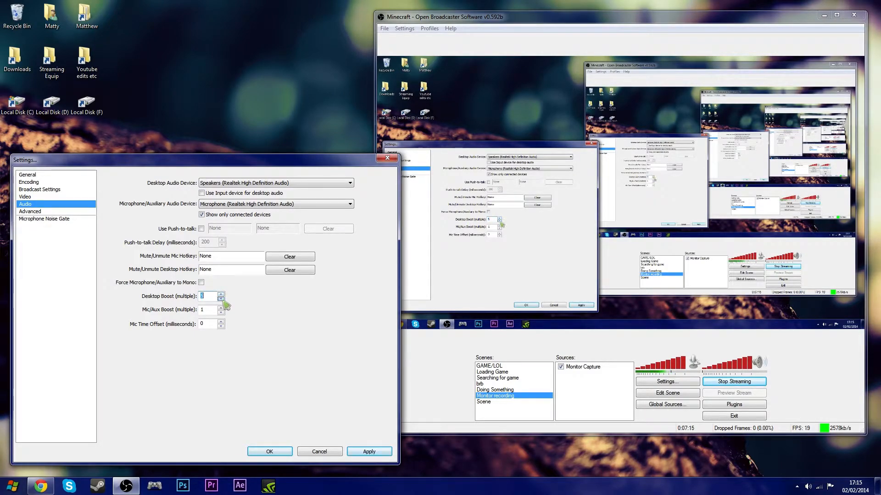
pyautogui.click(221, 298)
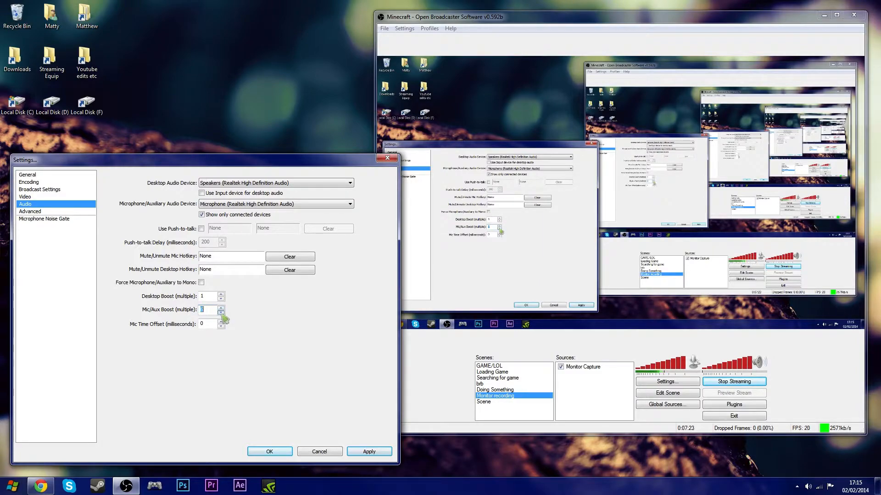
pyautogui.click(368, 451)
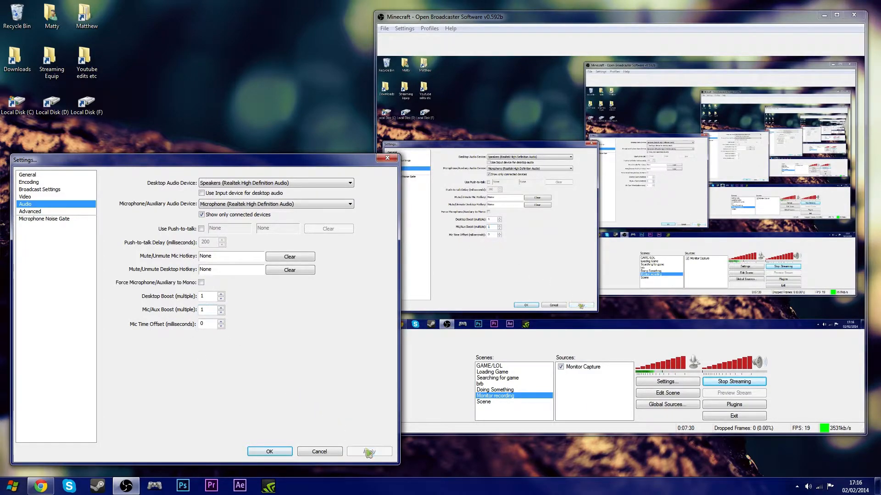
# - Check the Advanced page and close the settings window with OK
pyautogui.click(46, 212)
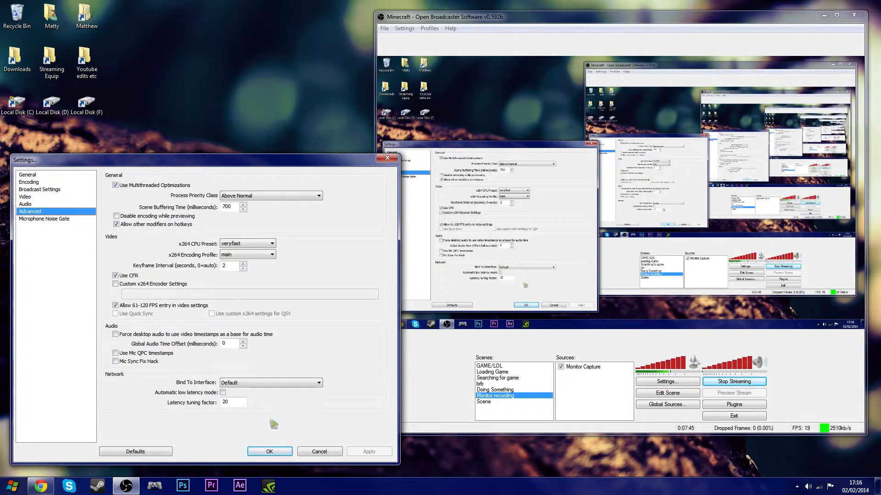
pyautogui.click(285, 453)
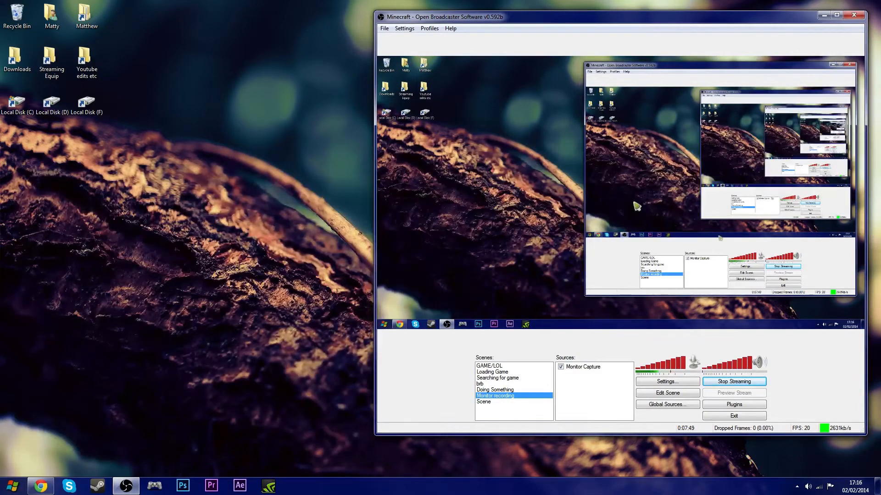
# - Move the main OBS window to the left side of the desktop
pyautogui.moveTo(622, 20); pyautogui.dragTo(268, 13)
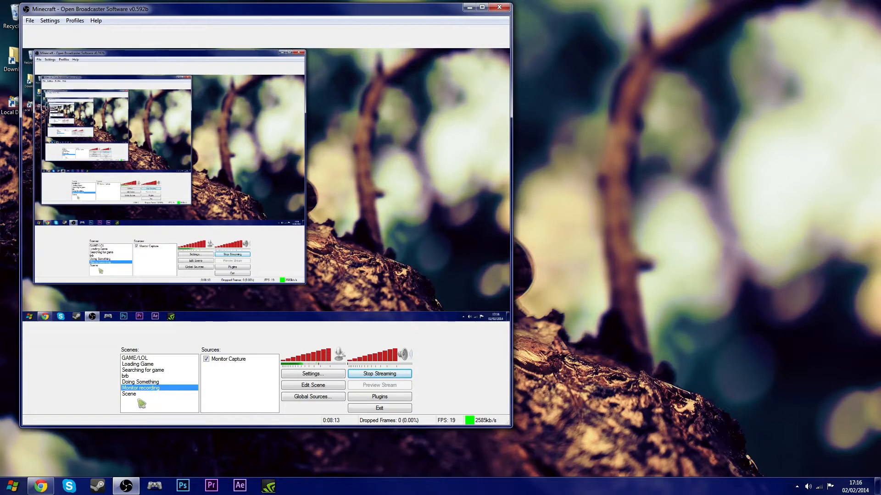
pyautogui.rightClick(143, 408)
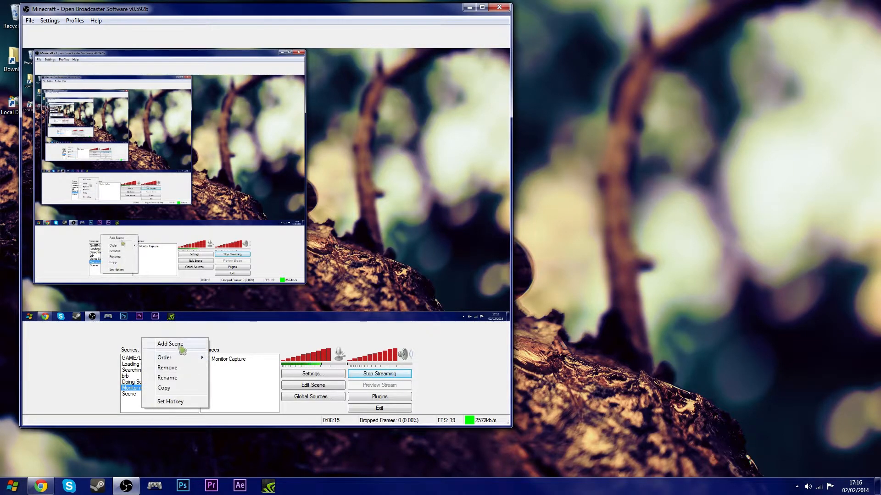
pyautogui.click(222, 383)
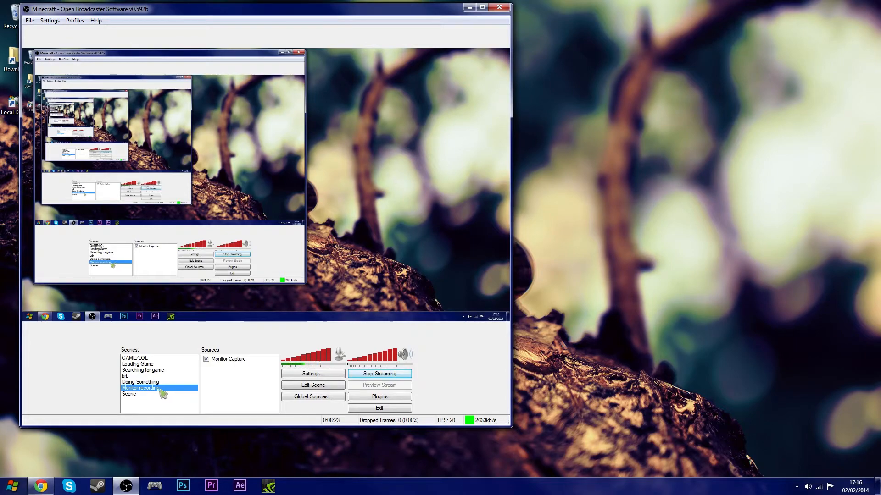
# - Add a Game Capture source with the default name, capturing the Chrome Twitch window
pyautogui.rightClick(241, 381)
pyautogui.moveTo(242, 383)
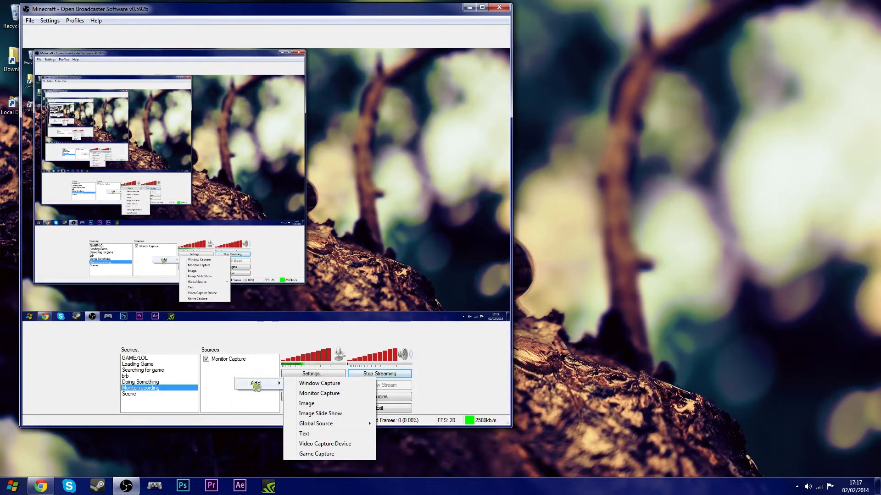
pyautogui.click(339, 455)
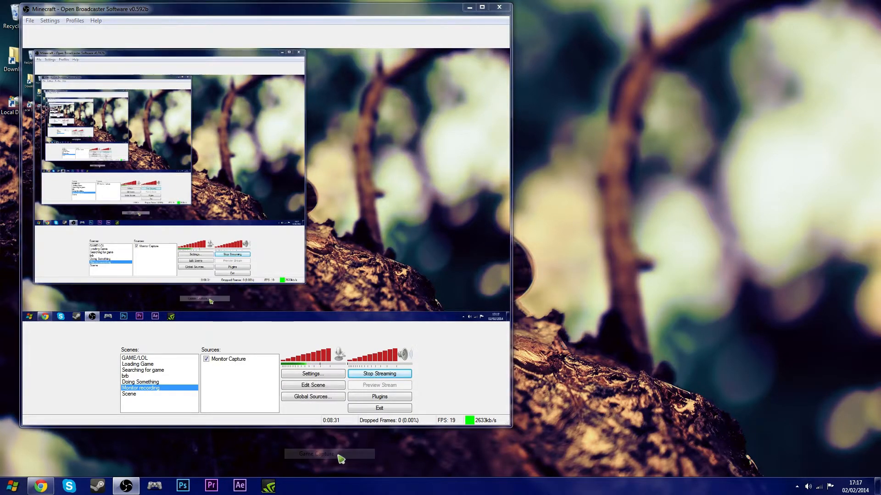
pyautogui.click(477, 253)
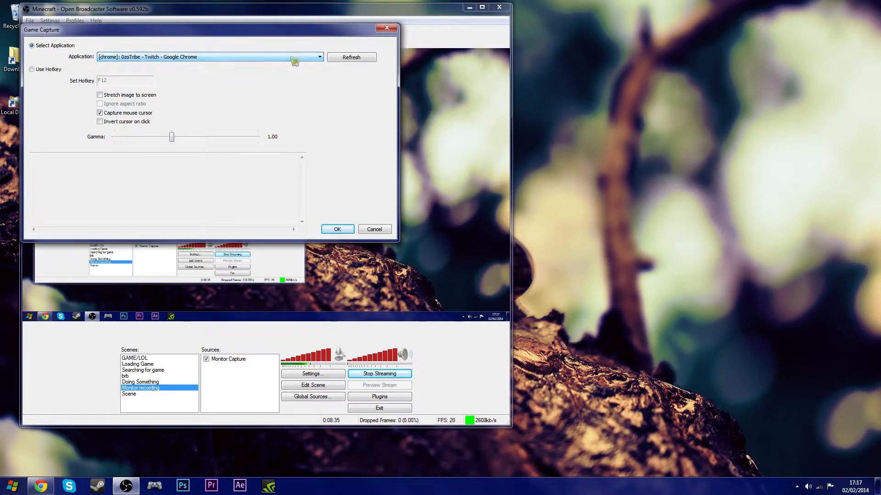
pyautogui.click(337, 229)
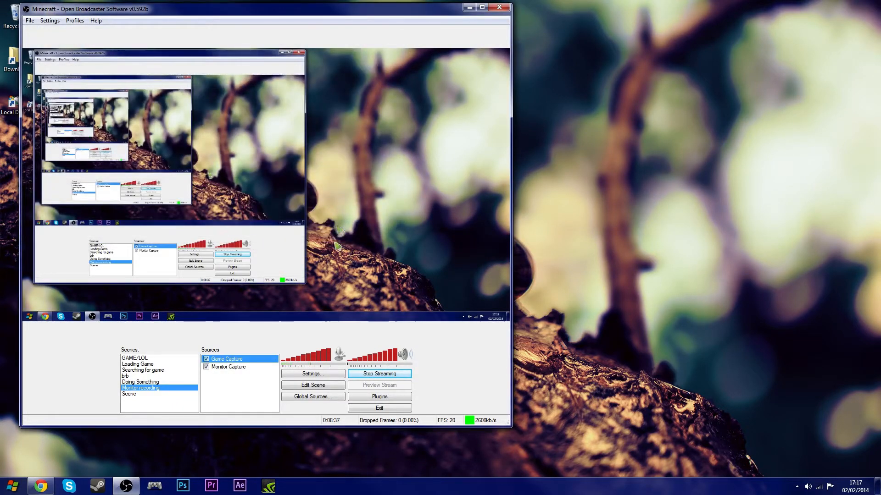
# - Remove the Game Capture source from the Monitor recording scene
pyautogui.rightClick(236, 360)
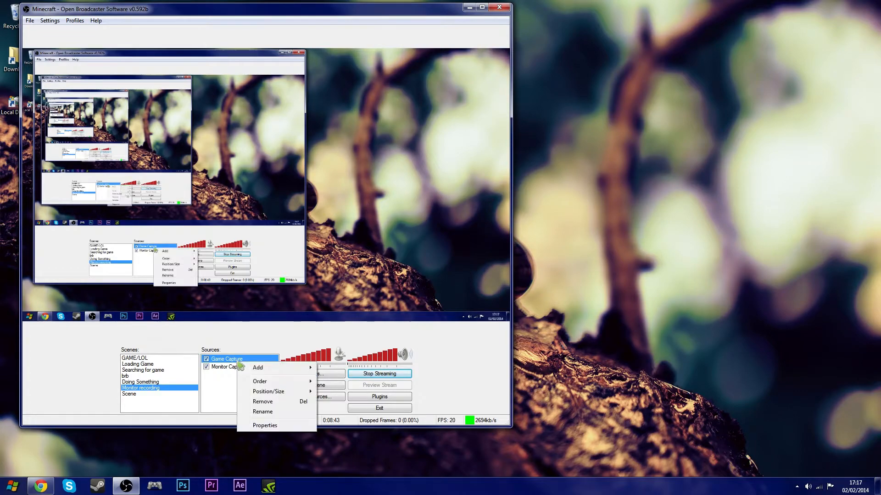
pyautogui.click(226, 362)
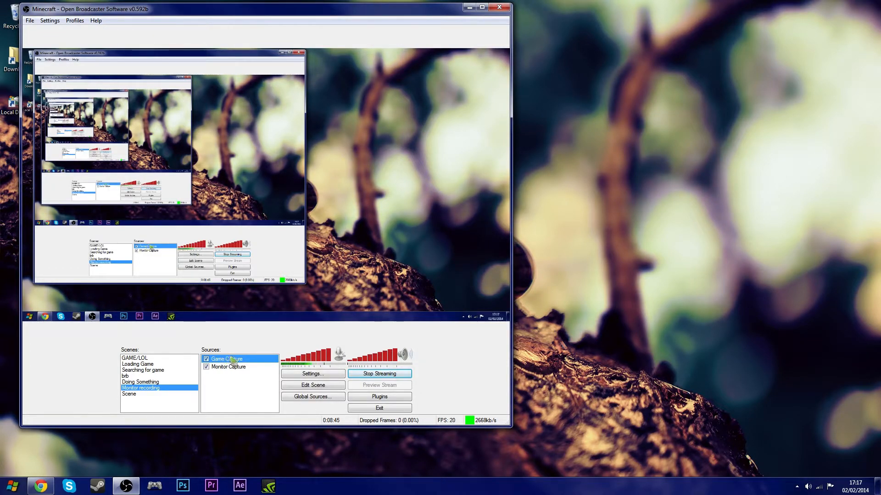
pyautogui.rightClick(234, 361)
pyautogui.click(227, 361)
pyautogui.rightClick(222, 360)
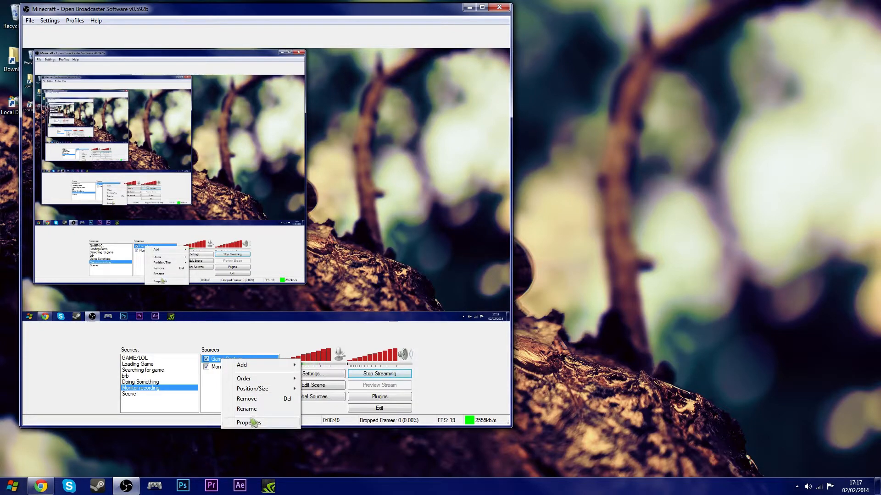
pyautogui.click(250, 399)
pyautogui.press('Return')
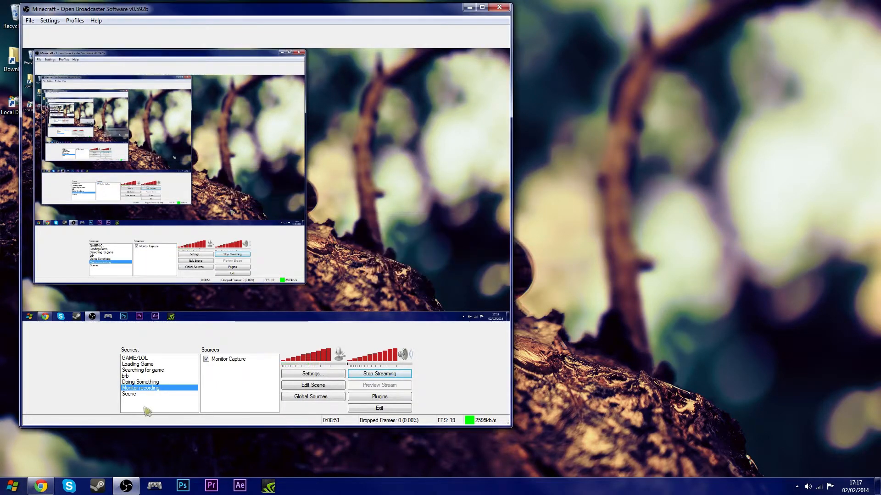
# - Launch League of Legends and move its launcher window onto the second monitor
pyautogui.press('super')
pyautogui.click(78, 274)
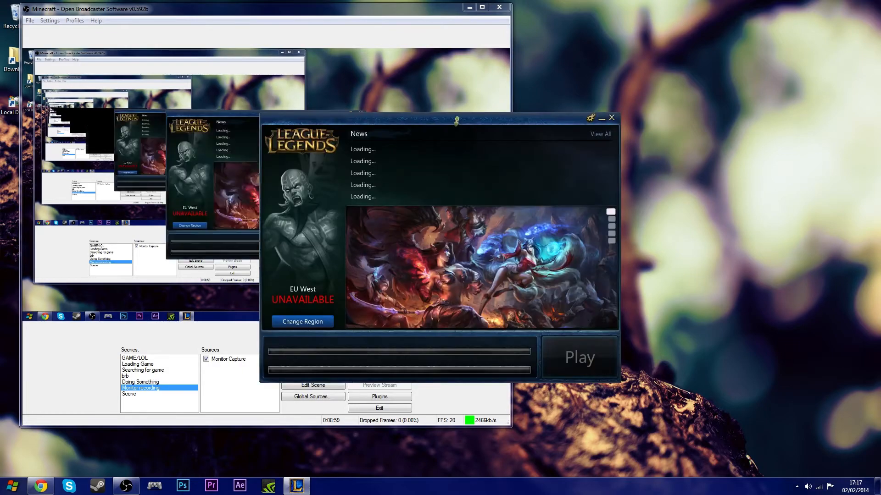
pyautogui.moveTo(457, 123); pyautogui.dragTo(880, 123)
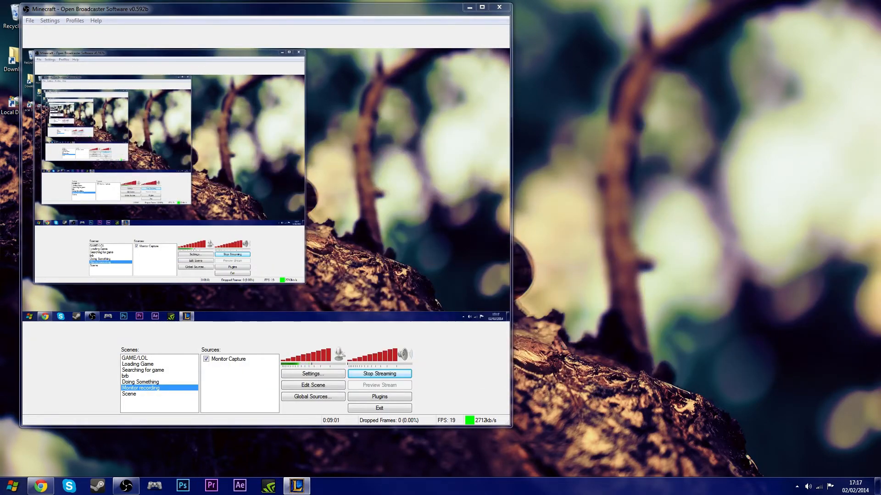
# - Add a Game Capture source capturing the [LoLLauncher]: PVP.net Patcher application
pyautogui.rightClick(244, 385)
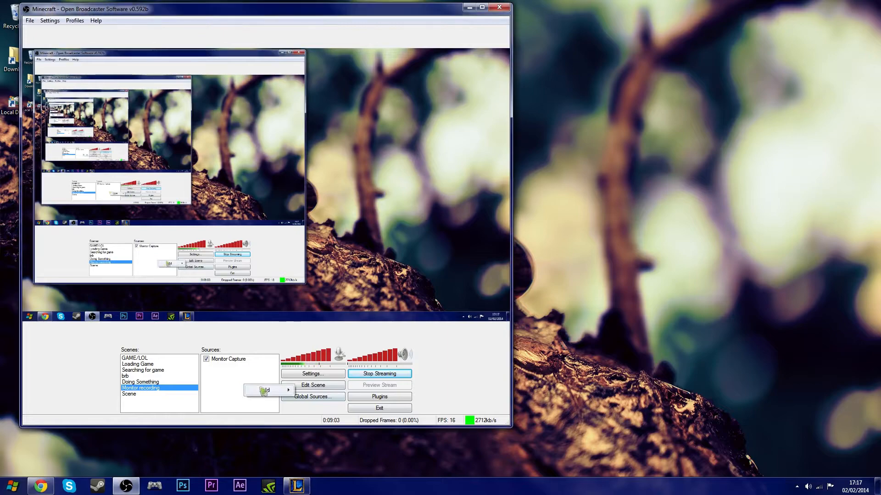
pyautogui.moveTo(273, 390)
pyautogui.click(326, 461)
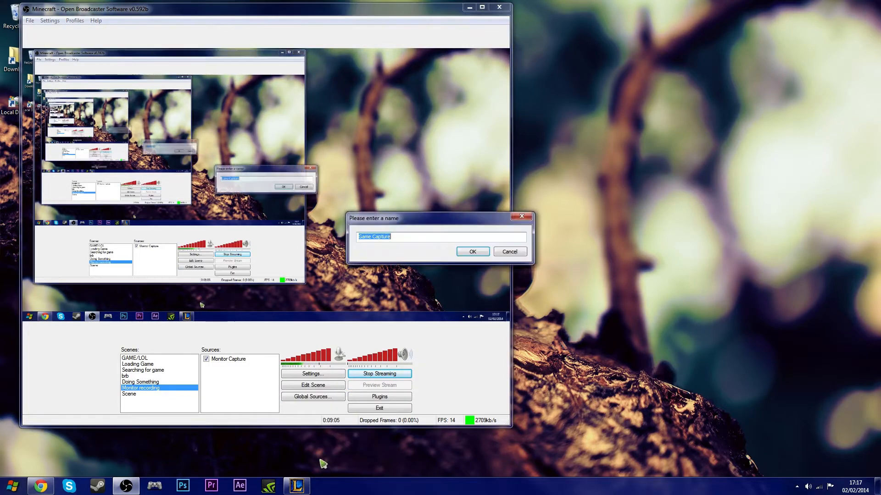
pyautogui.click(473, 252)
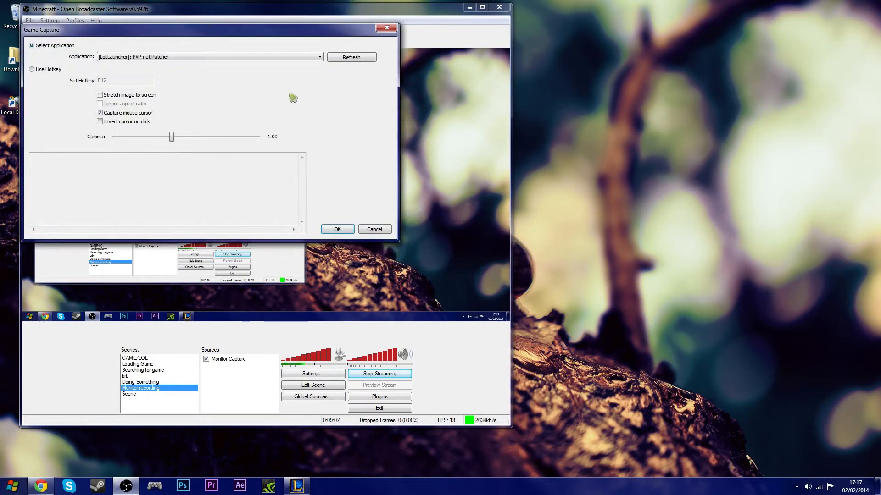
pyautogui.click(340, 229)
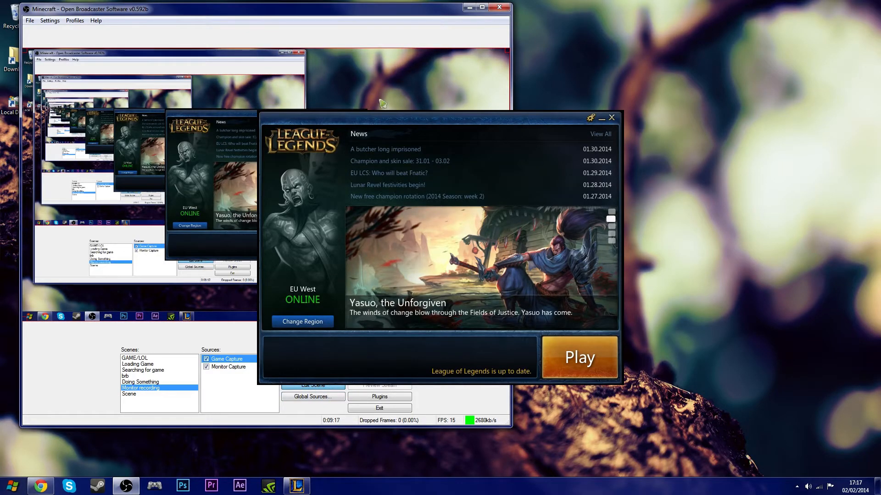
# - Try to position the Game Capture area in the preview while moving the launcher window between monitors
pyautogui.moveTo(506, 54); pyautogui.dragTo(757, 4)
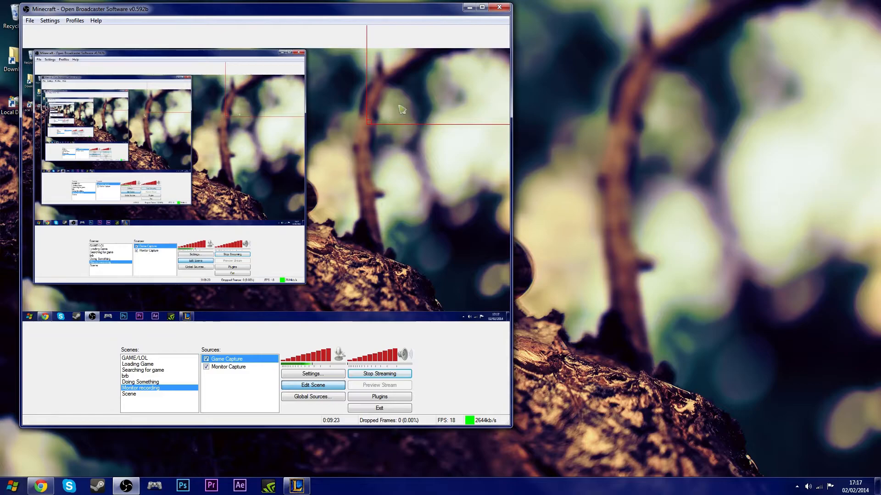
pyautogui.moveTo(431, 96); pyautogui.dragTo(27, 388)
pyautogui.moveTo(473, 108); pyautogui.dragTo(704, 7)
pyautogui.moveTo(367, 170); pyautogui.dragTo(302, 165)
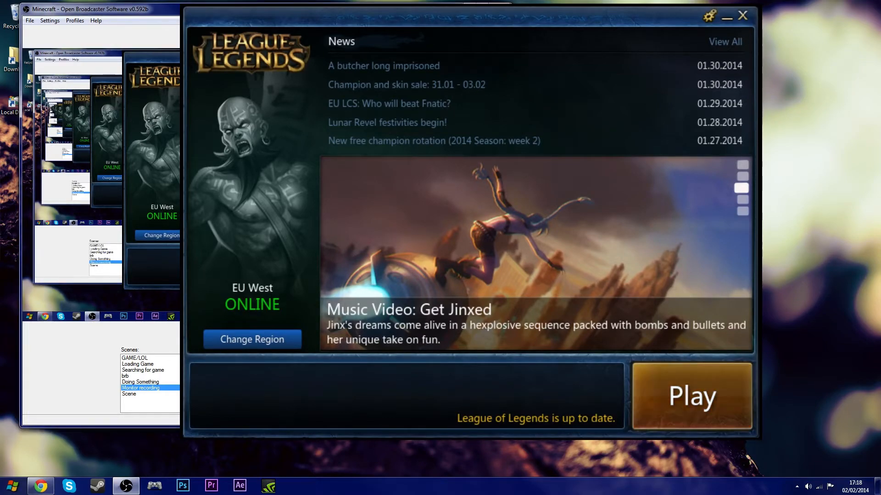
pyautogui.moveTo(459, 17); pyautogui.dragTo(2, 218)
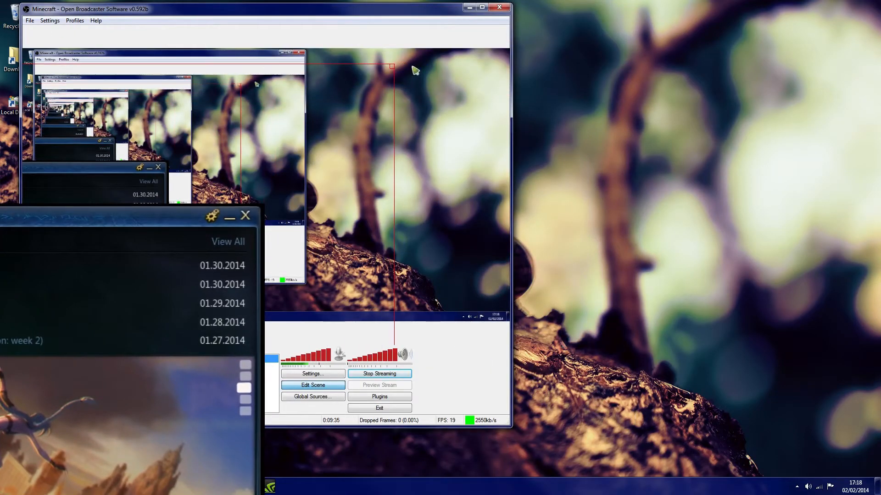
pyautogui.moveTo(396, 69); pyautogui.dragTo(334, 157)
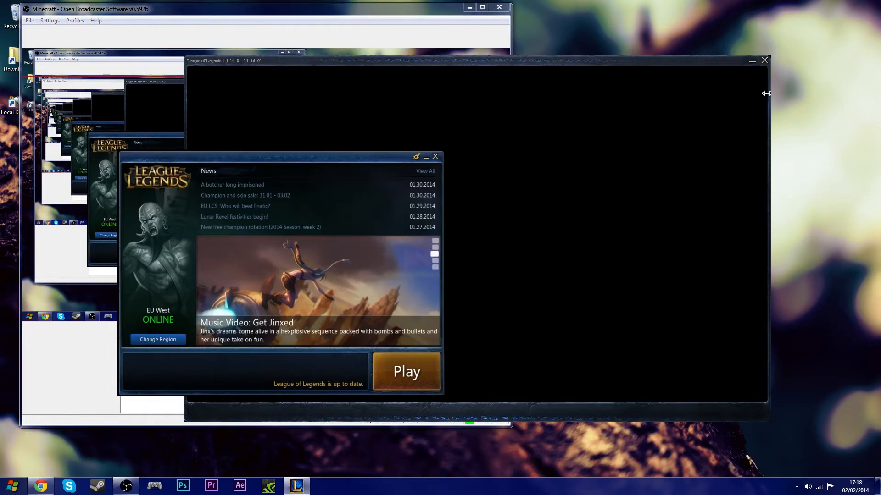
pyautogui.moveTo(458, 66); pyautogui.dragTo(880, 66)
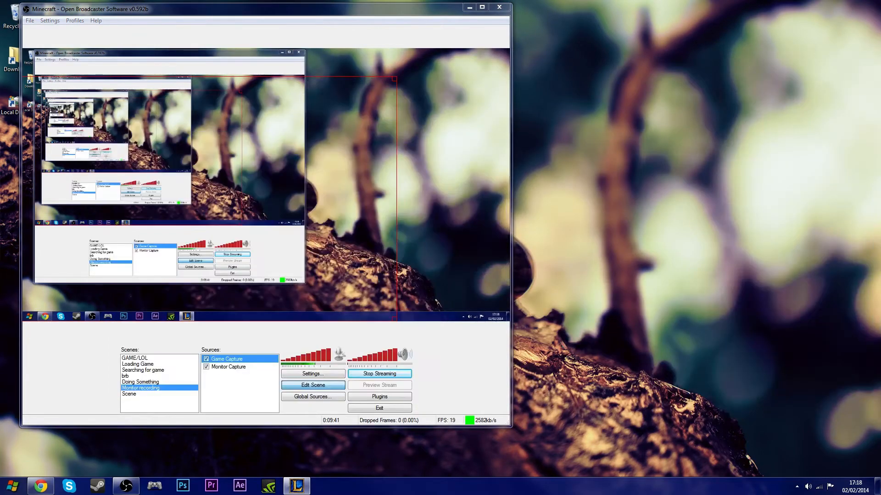
pyautogui.moveTo(367, 121); pyautogui.dragTo(473, 113)
pyautogui.moveTo(246, 224); pyautogui.dragTo(223, 203)
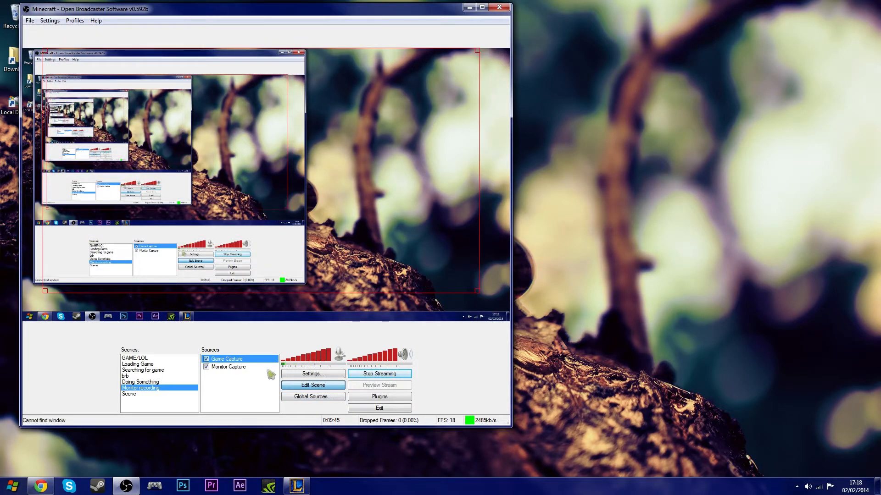
# - Remove the Game Capture source and confirm the deletion
pyautogui.rightClick(251, 359)
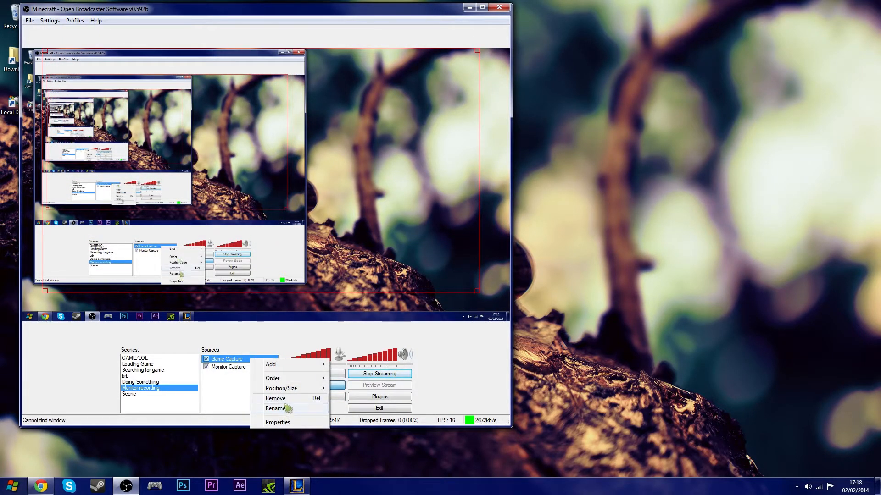
pyautogui.click(288, 398)
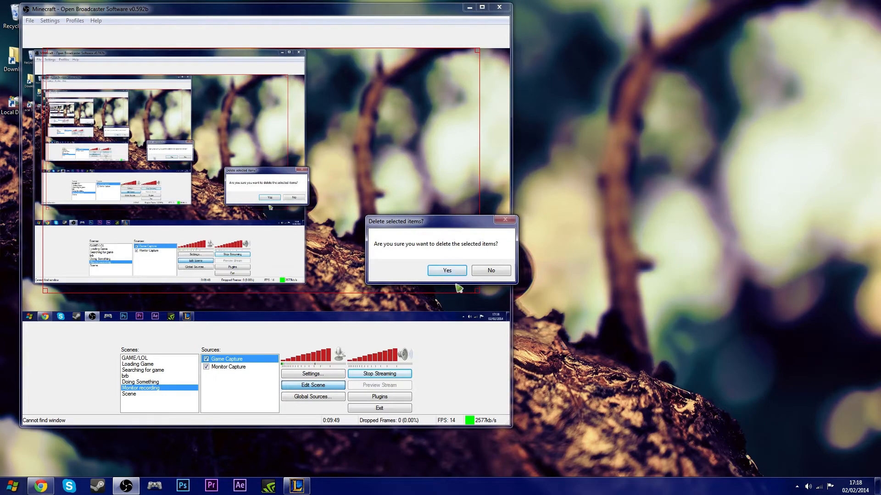
pyautogui.click(447, 271)
pyautogui.rightClick(248, 384)
pyautogui.moveTo(267, 393)
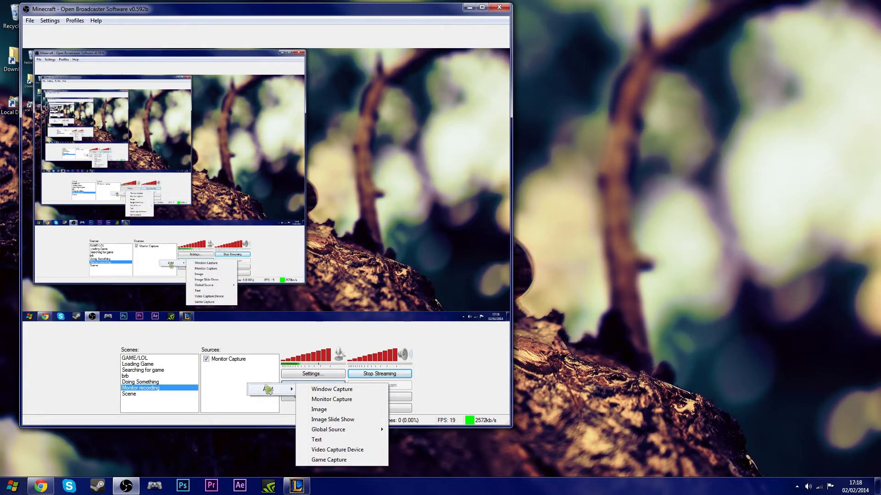
pyautogui.click(330, 400)
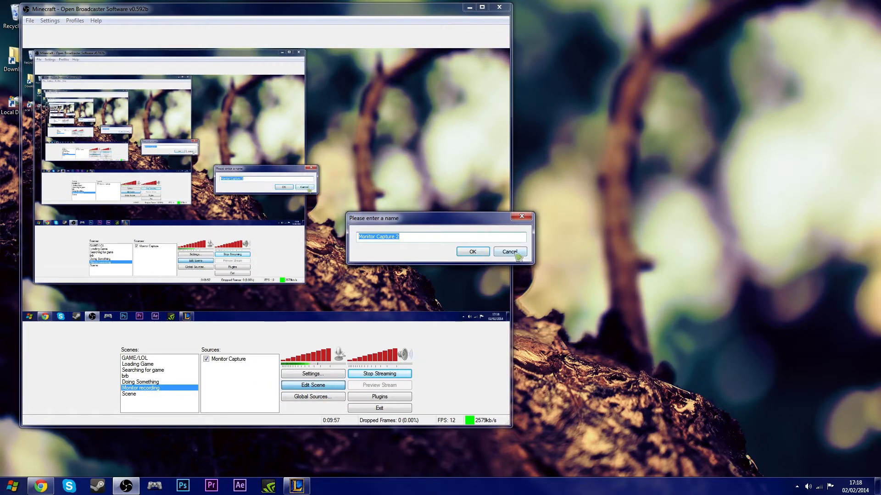
pyautogui.click(515, 255)
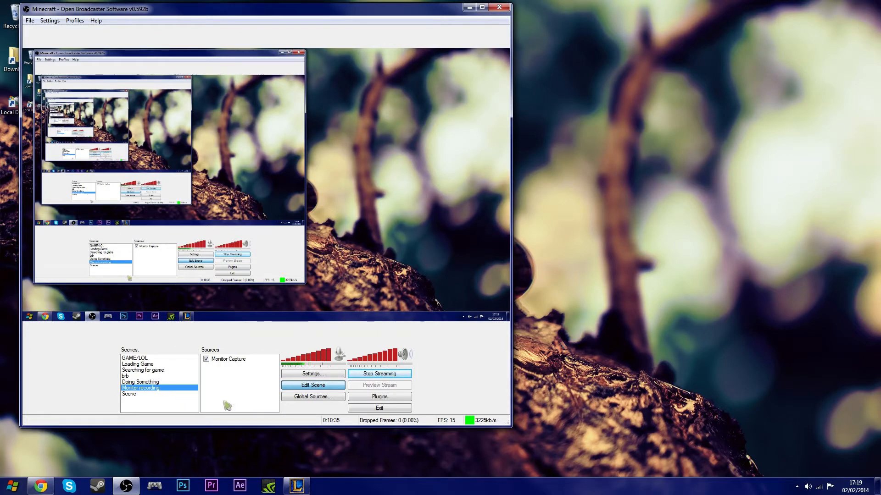
pyautogui.rightClick(222, 377)
pyautogui.click(219, 377)
pyautogui.rightClick(229, 372)
pyautogui.click(242, 388)
# - Add an Image source named Image using Lol-Wallpaper from the Downloads PHOTOS folder
pyautogui.rightClick(243, 379)
pyautogui.moveTo(253, 385)
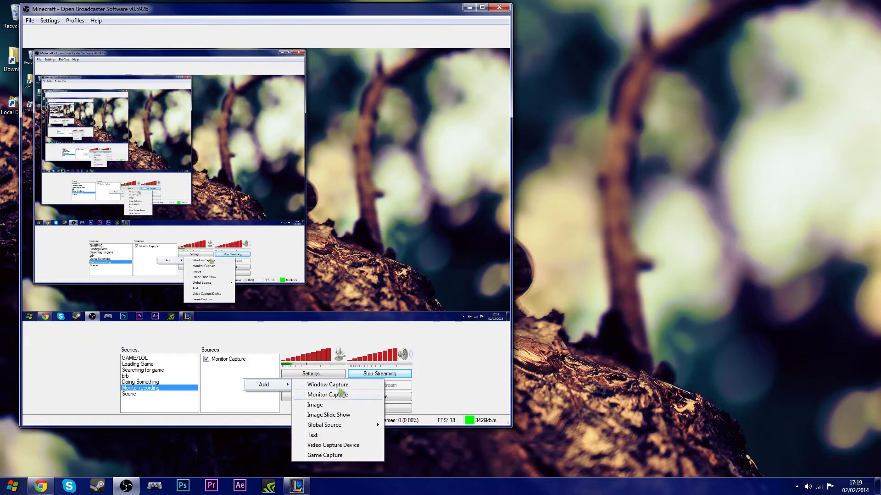
pyautogui.click(336, 406)
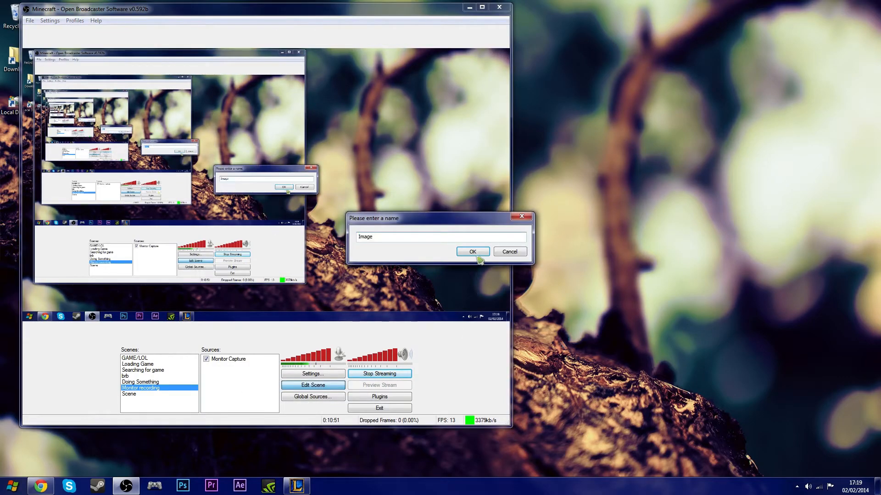
pyautogui.click(475, 251)
pyautogui.click(488, 169)
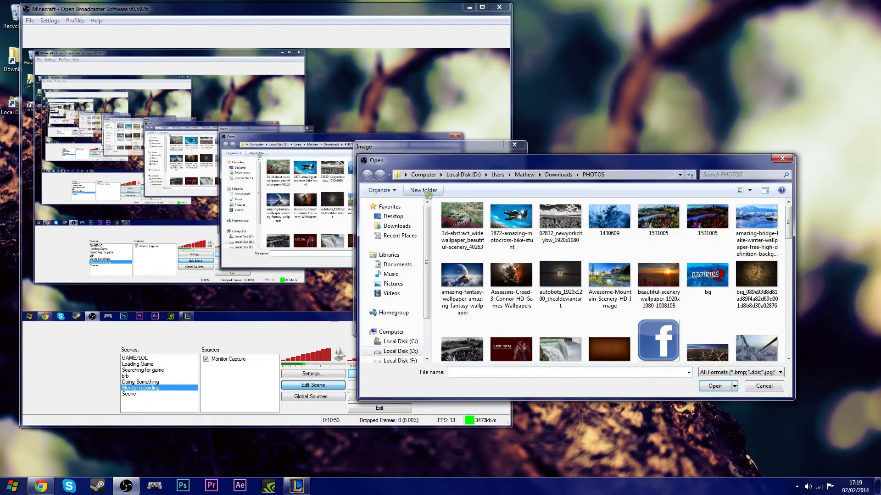
pyautogui.click(624, 339)
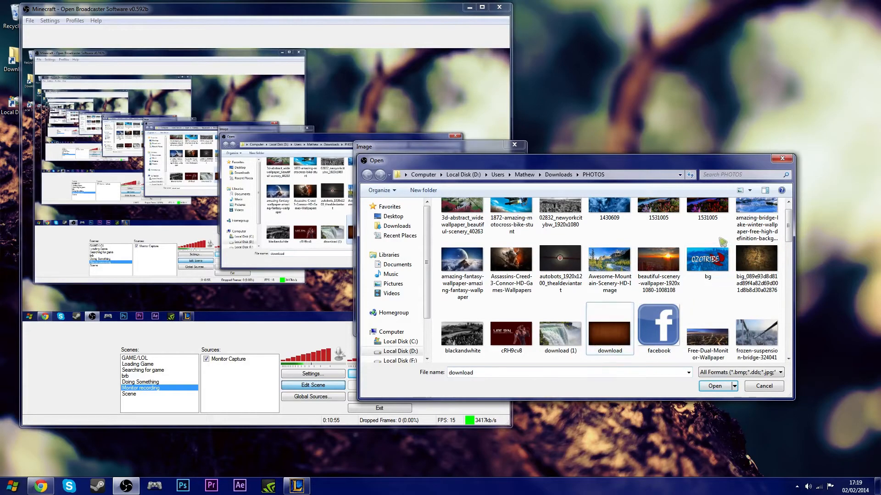
pyautogui.scroll(-5, 709, 246)
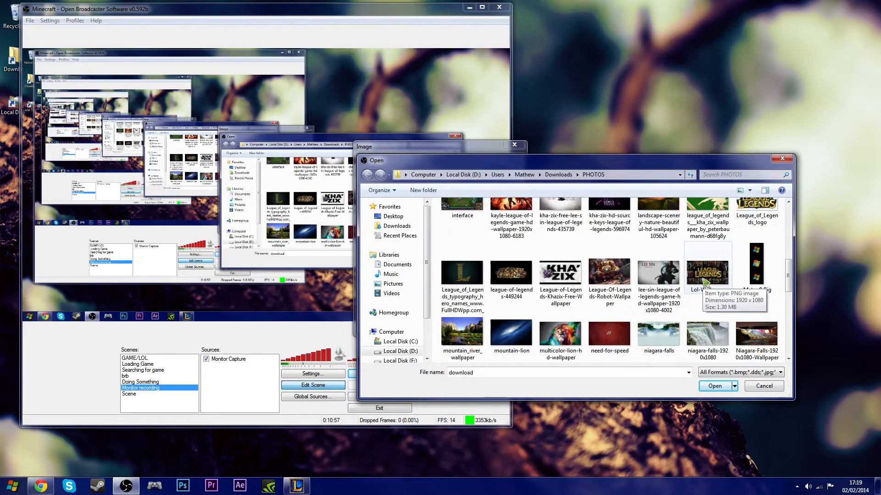
pyautogui.click(717, 275)
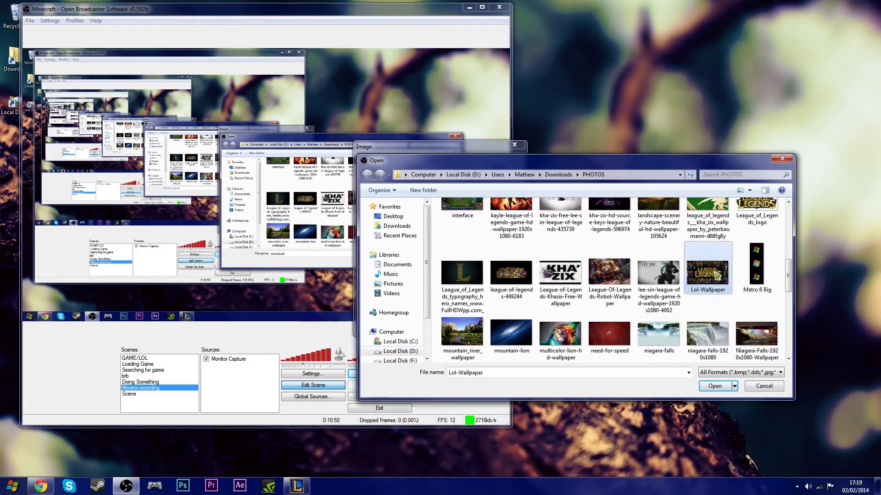
pyautogui.click(727, 385)
pyautogui.click(475, 325)
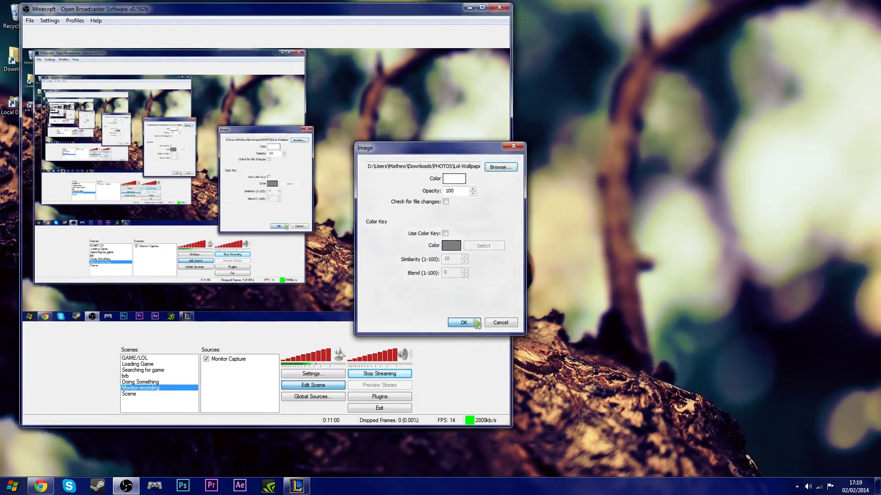
# - Resize and move the League of Legends image within the preview
pyautogui.moveTo(23, 49); pyautogui.dragTo(377, 248)
pyautogui.moveTo(453, 283); pyautogui.dragTo(454, 82)
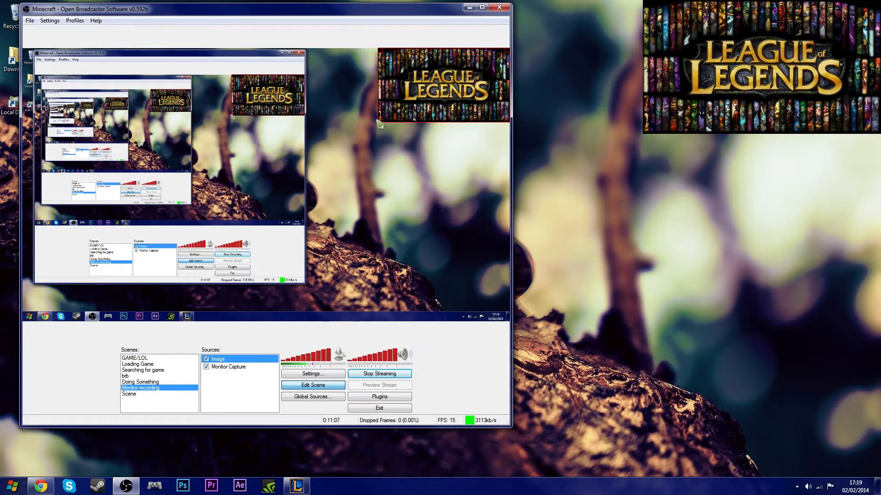
pyautogui.moveTo(379, 122); pyautogui.dragTo(430, 93)
pyautogui.moveTo(480, 69); pyautogui.dragTo(343, 227)
pyautogui.moveTo(277, 174); pyautogui.dragTo(444, 268)
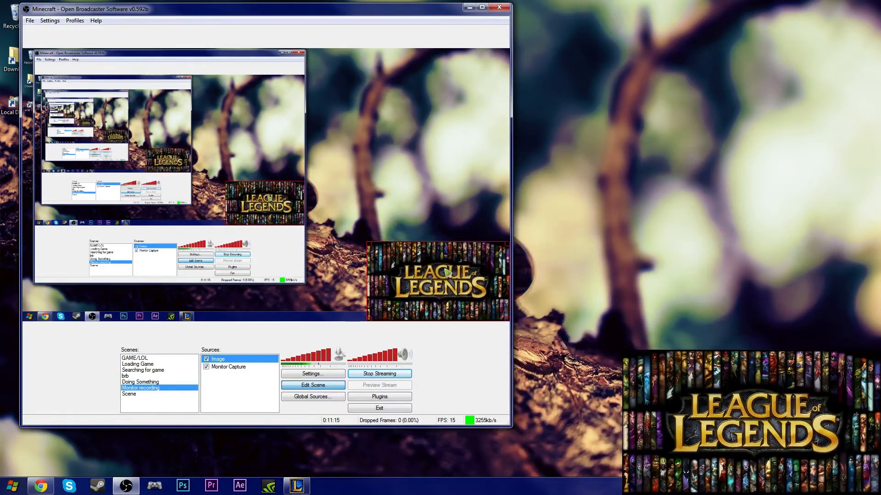
pyautogui.rightClick(233, 395)
pyautogui.moveTo(255, 400)
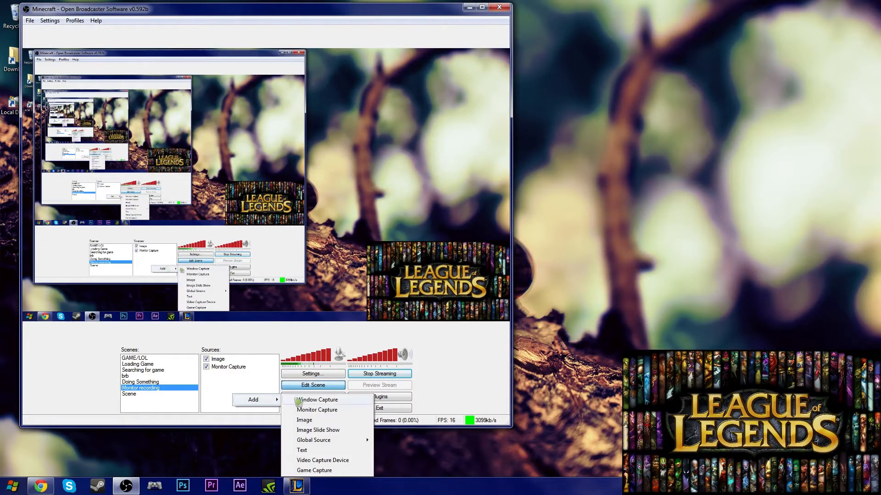
pyautogui.moveTo(323, 443)
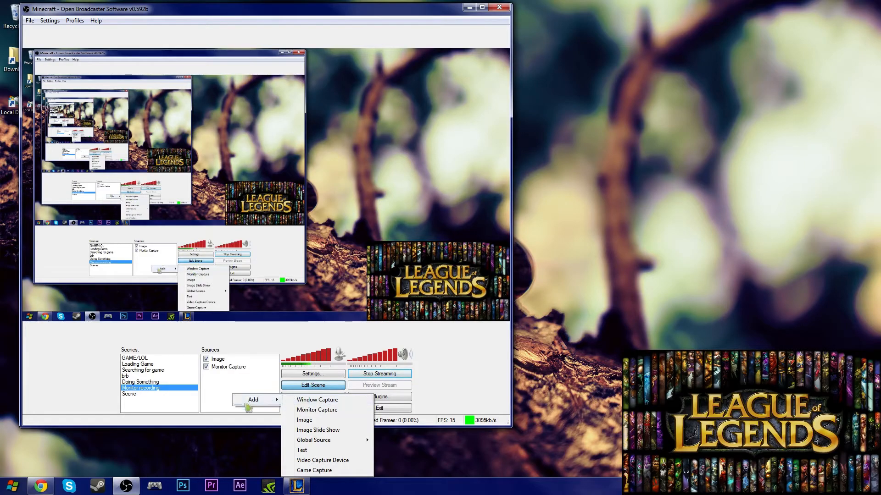
pyautogui.click(310, 461)
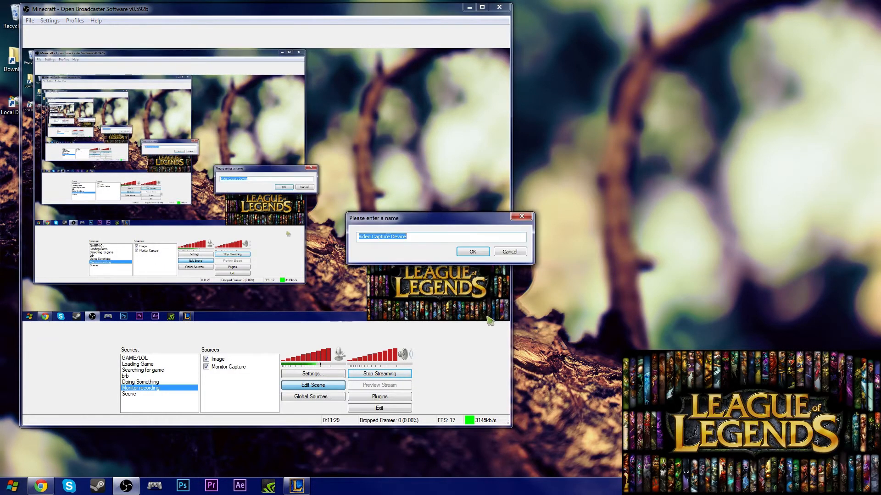
pyautogui.click(477, 253)
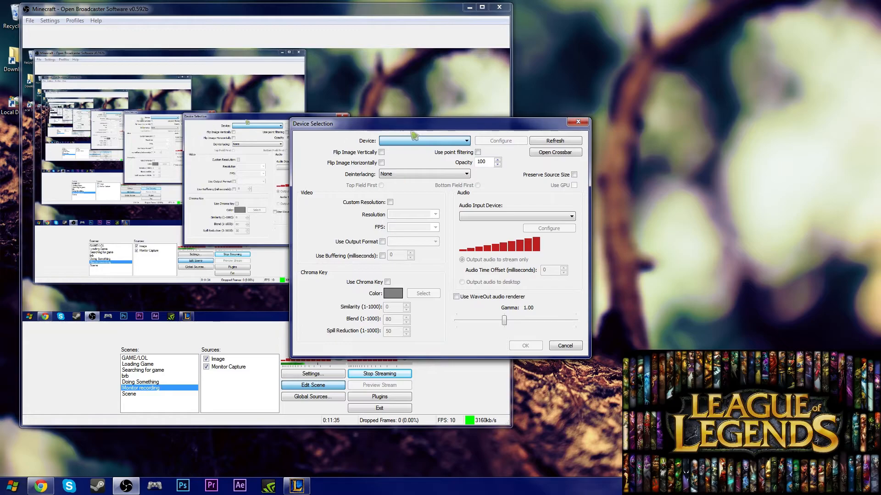
pyautogui.click(562, 347)
# - Reposition the image again, enlarging it toward the preview's lower middle
pyautogui.moveTo(447, 273); pyautogui.dragTo(389, 209)
pyautogui.moveTo(448, 179); pyautogui.dragTo(404, 204)
pyautogui.moveTo(376, 229); pyautogui.dragTo(387, 123)
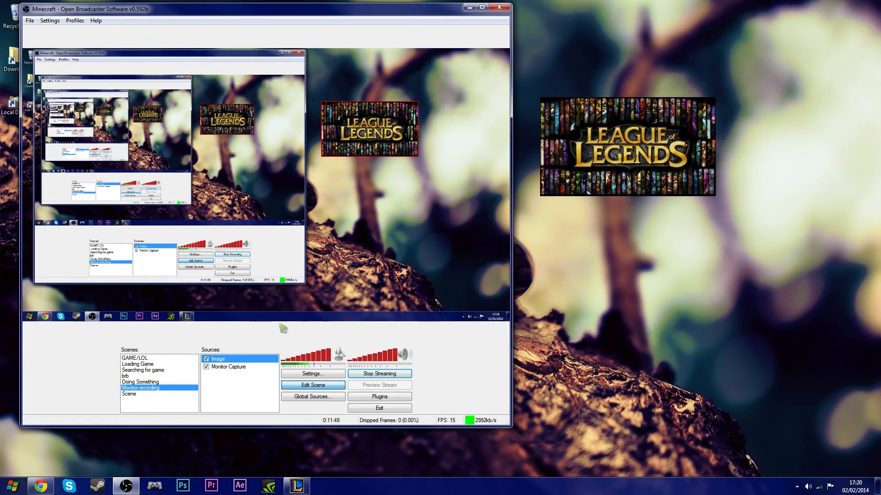
pyautogui.rightClick(232, 362)
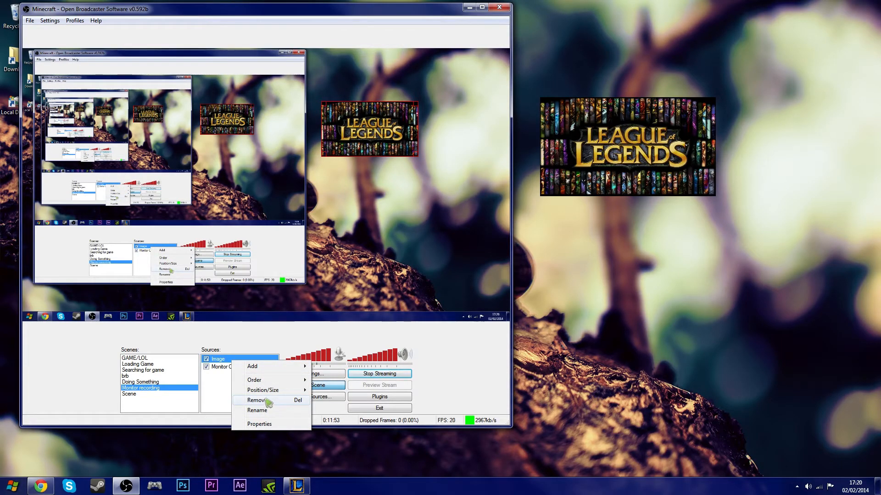
pyautogui.click(225, 382)
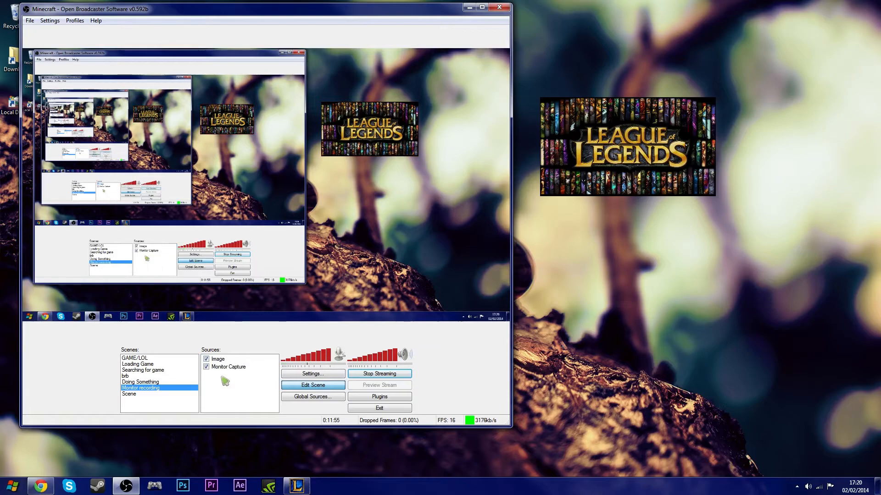
pyautogui.moveTo(371, 117); pyautogui.dragTo(251, 186)
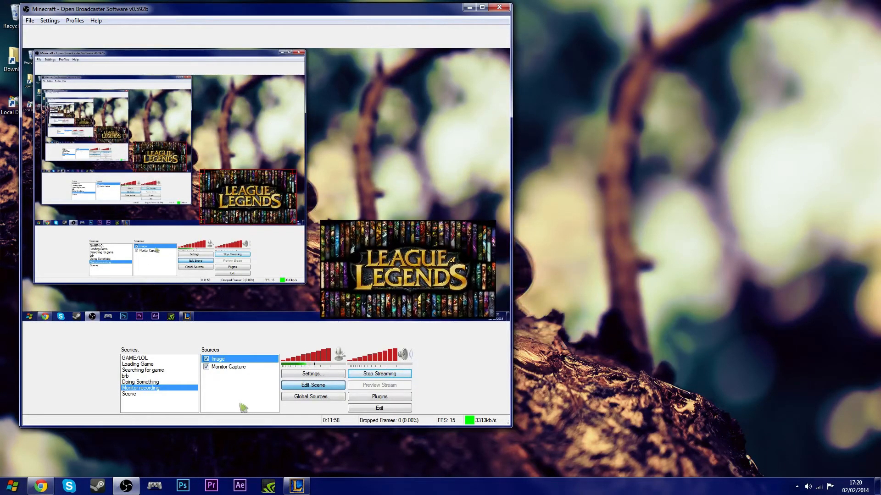
# - Move the Image source to the bottom of the source order, then back above Monitor Capture
pyautogui.rightClick(220, 359)
pyautogui.moveTo(243, 377)
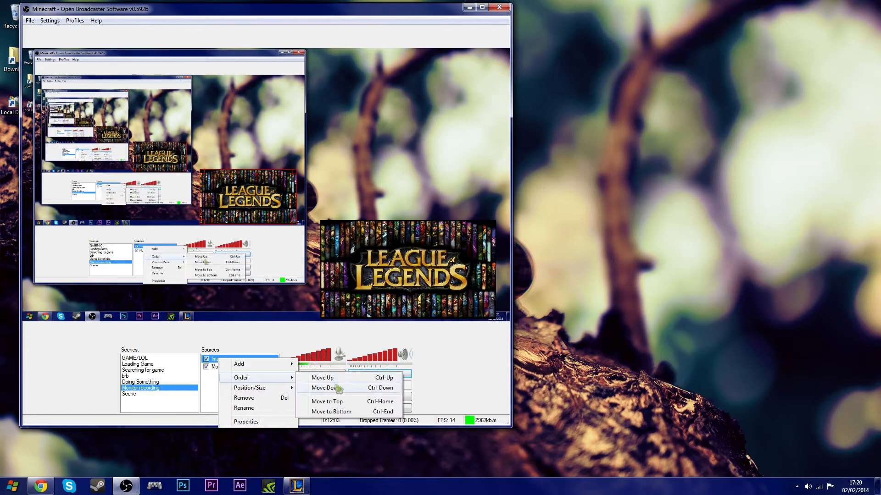
pyautogui.click(340, 412)
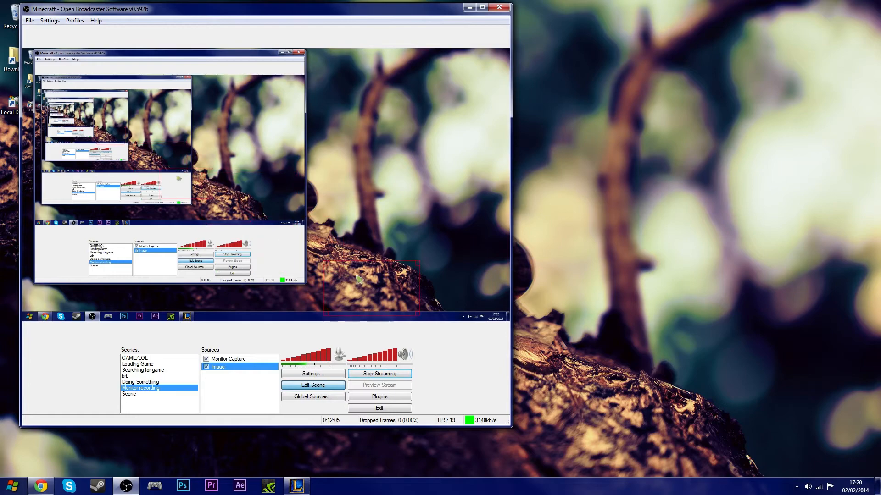
pyautogui.press('Up')
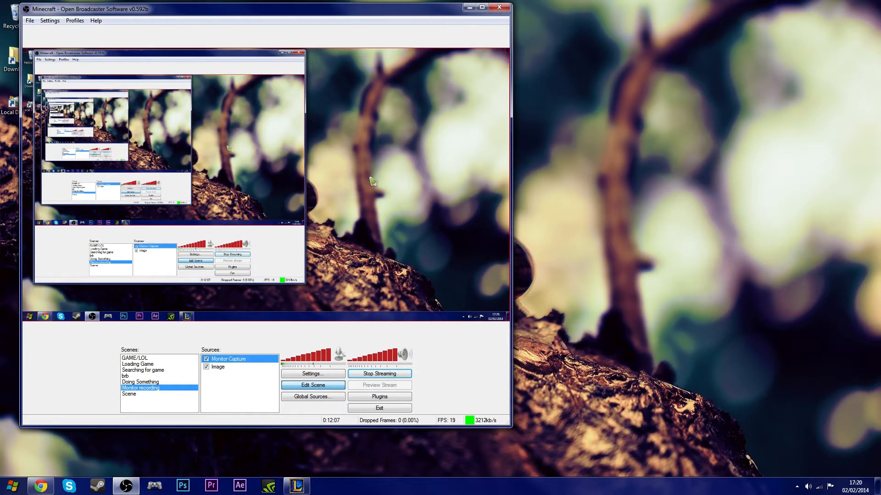
pyautogui.click(233, 377)
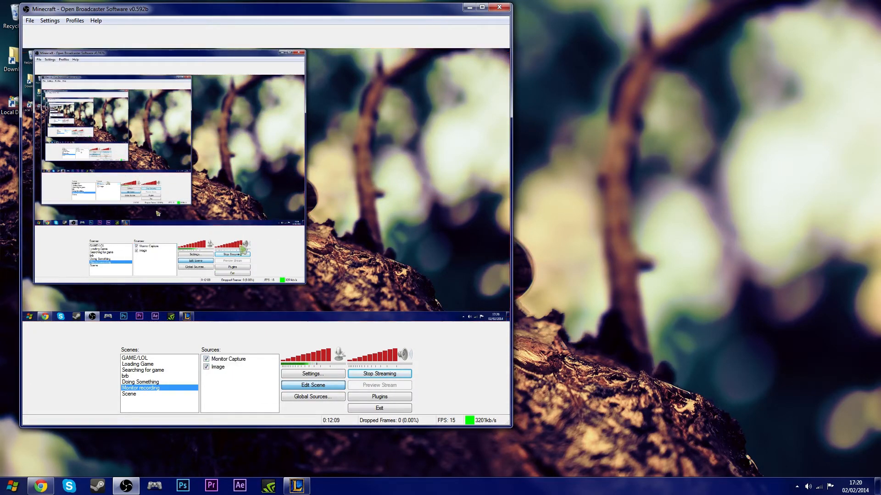
pyautogui.rightClick(226, 367)
pyautogui.moveTo(250, 385)
pyautogui.click(317, 386)
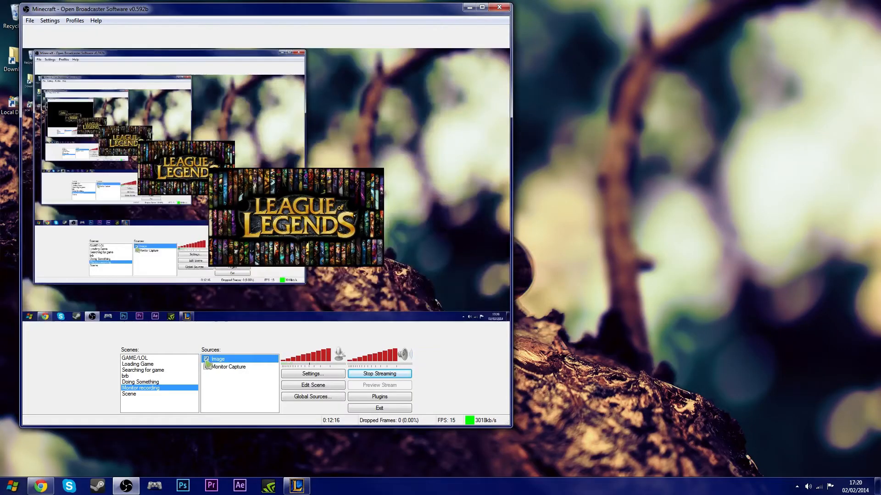
# - Hide the Image source and add a Text source reading rteyertyrety
pyautogui.click(206, 360)
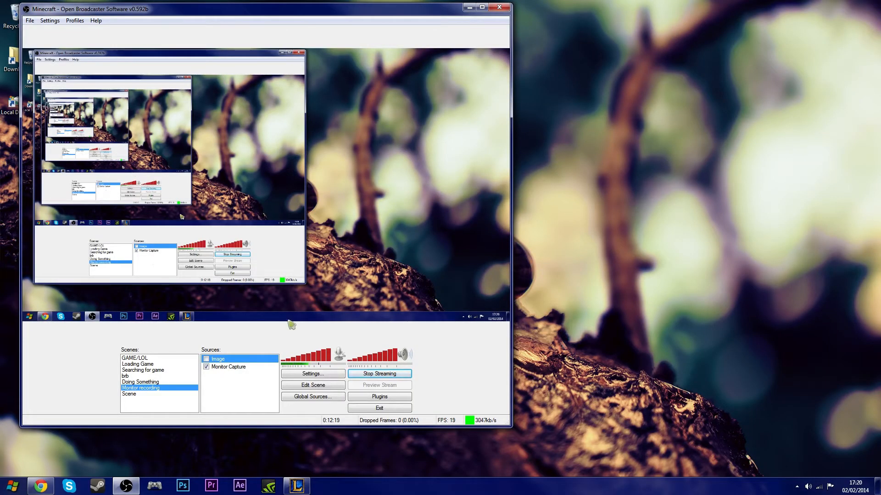
pyautogui.rightClick(239, 385)
pyautogui.moveTo(260, 390)
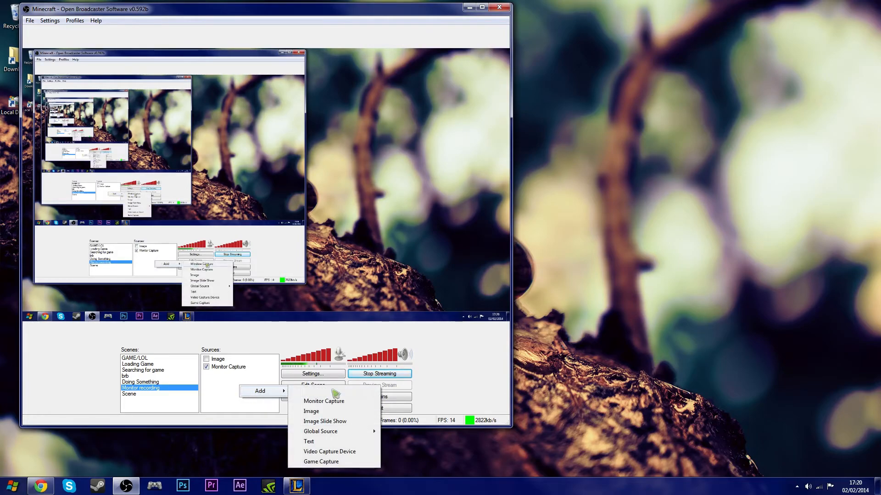
pyautogui.click(337, 442)
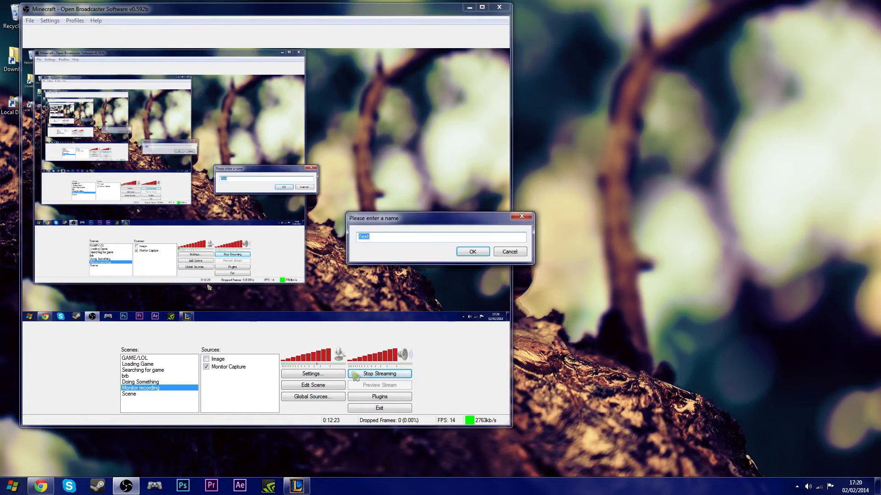
pyautogui.click(474, 253)
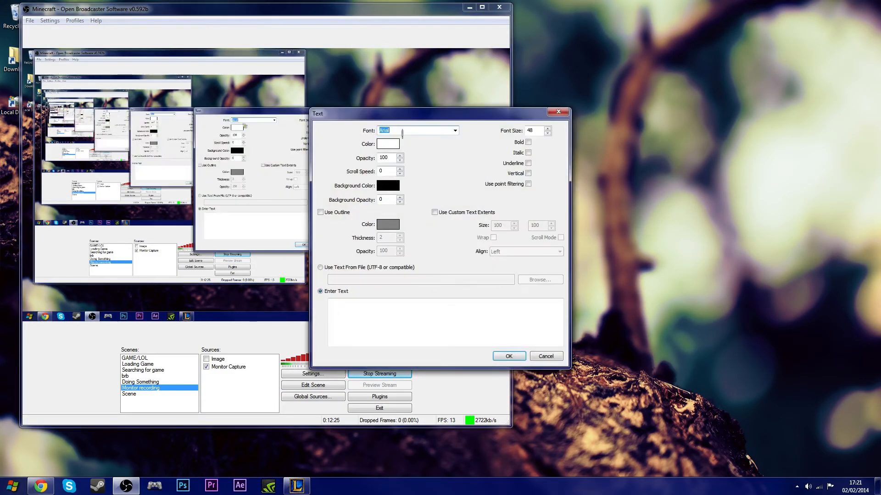
pyautogui.click(385, 317)
pyautogui.write('rtevertyvrety')
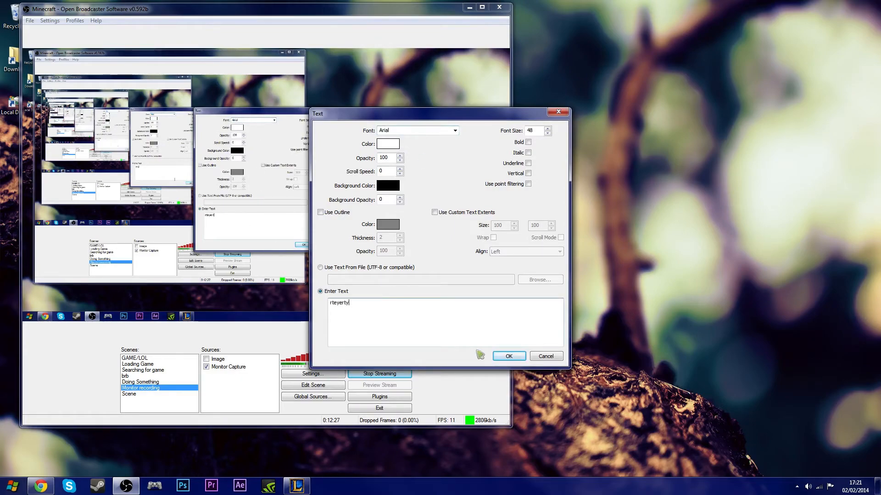
pyautogui.click(508, 356)
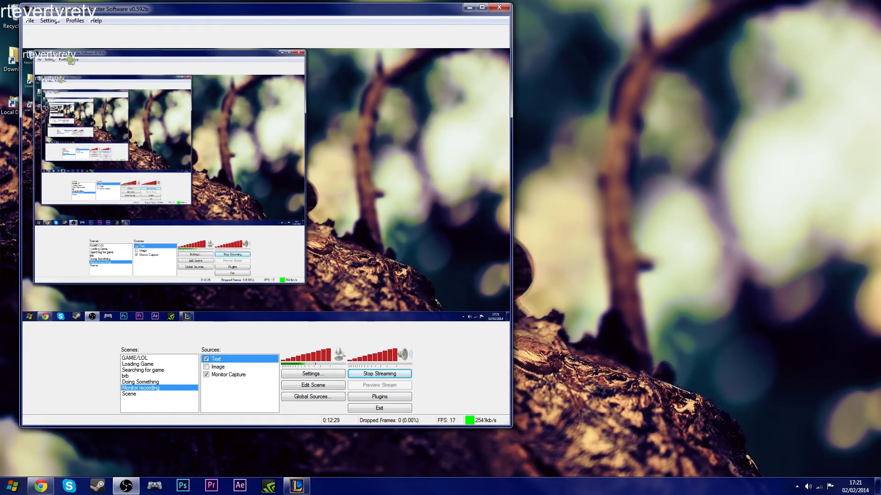
# - Drag the text around the preview, then delete the Text source
pyautogui.click(322, 385)
pyautogui.moveTo(61, 59); pyautogui.dragTo(474, 245)
pyautogui.moveTo(423, 215); pyautogui.dragTo(329, 241)
pyautogui.rightClick(330, 256)
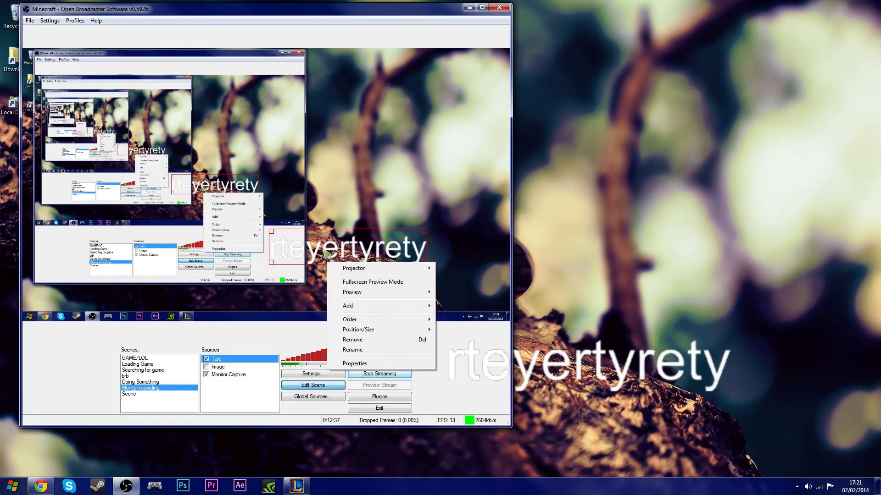
pyautogui.click(329, 254)
pyautogui.press('Delete')
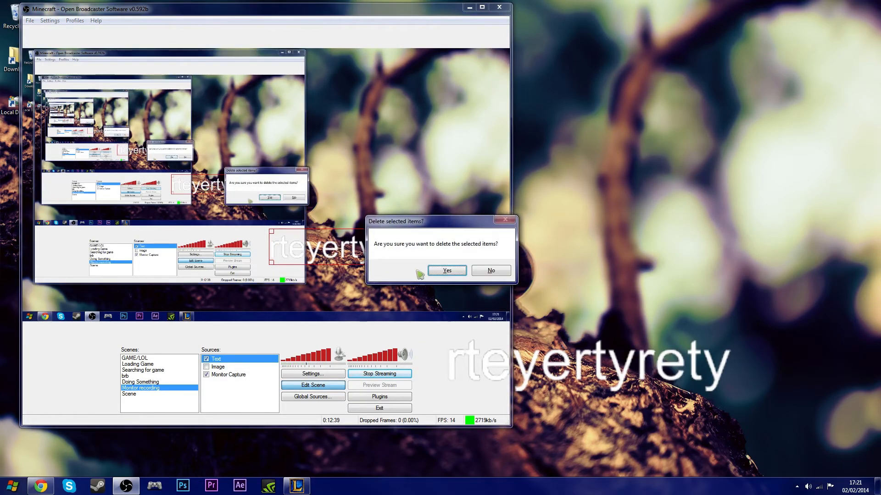
pyautogui.click(440, 275)
# - Add a new Text source reading "sub to 0zoTribe" with a scroll speed of 130
pyautogui.rightClick(225, 408)
pyautogui.moveTo(248, 405)
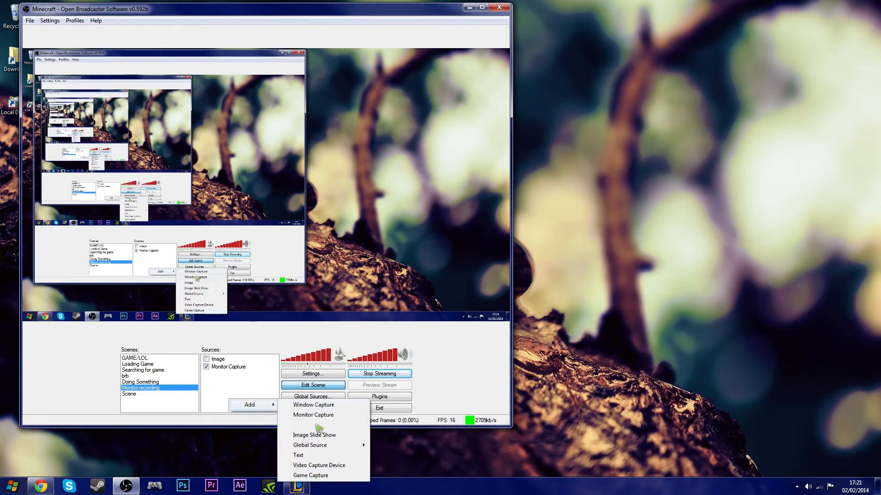
pyautogui.click(307, 460)
pyautogui.click(452, 252)
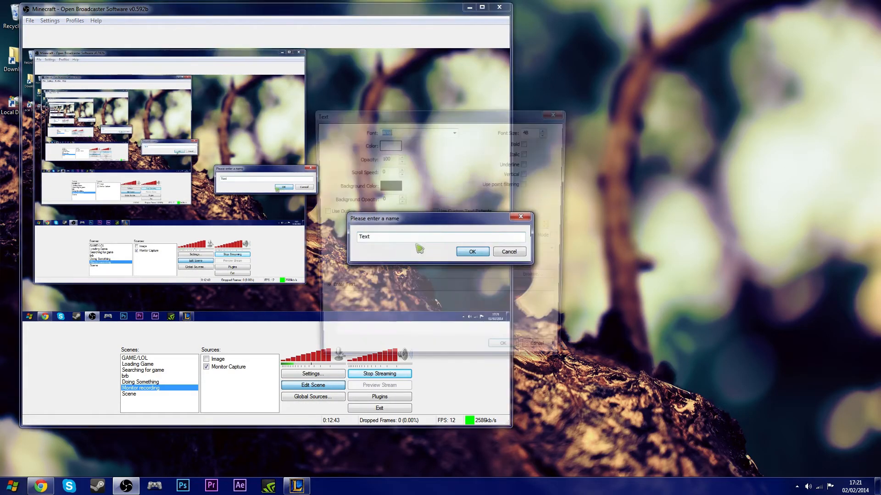
pyautogui.click(400, 169)
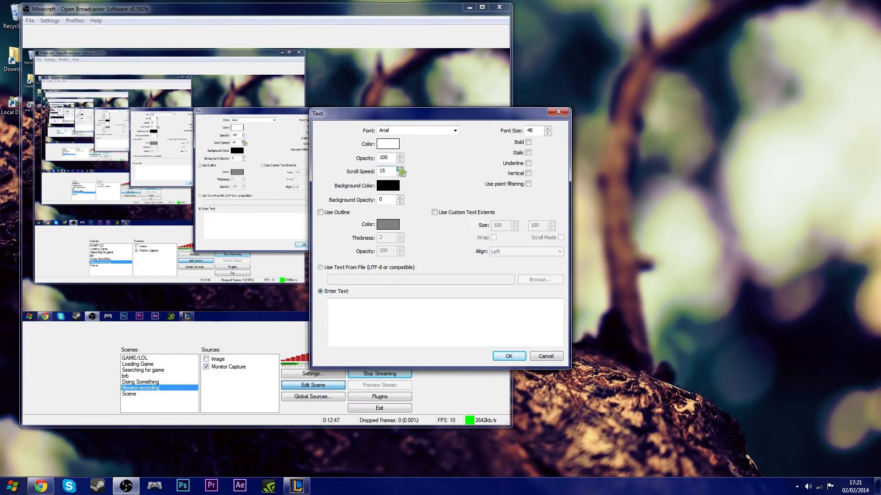
pyautogui.moveTo(400, 169); pyautogui.dragTo(399, 170)
pyautogui.click(406, 309)
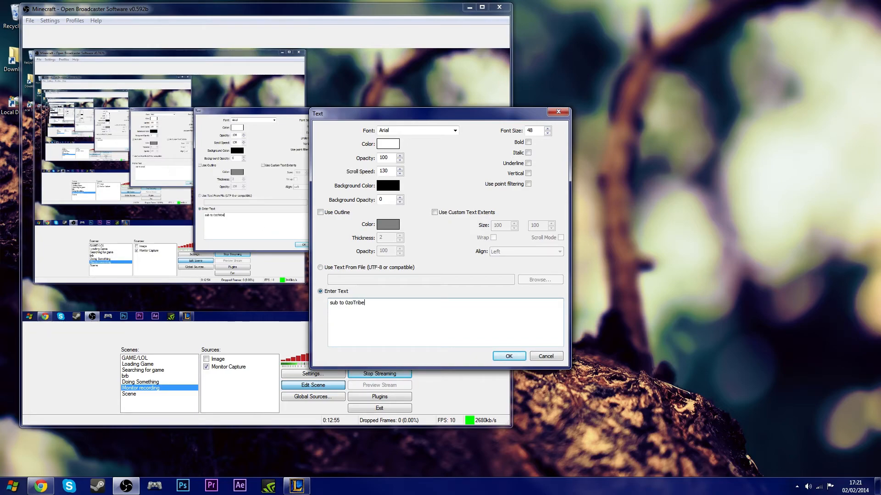
pyautogui.click(508, 356)
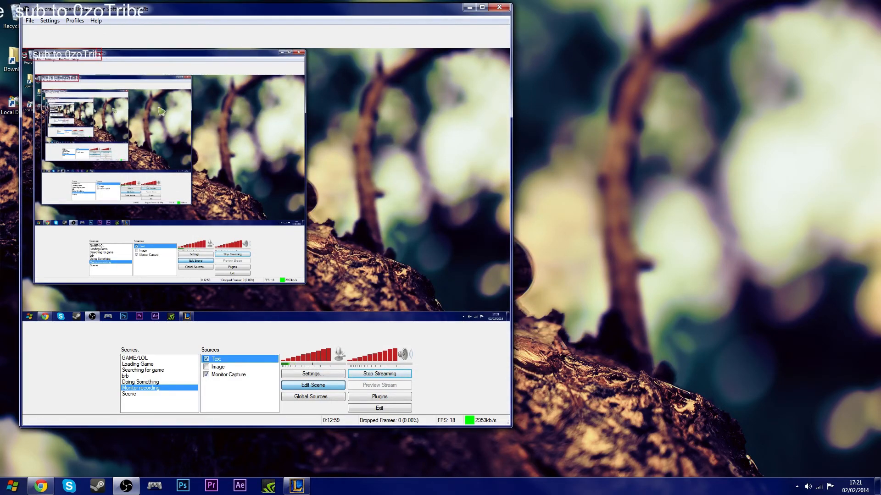
# - Move the scrolling text toward the preview's lower middle, then remove the Text source
pyautogui.moveTo(88, 58); pyautogui.dragTo(413, 270)
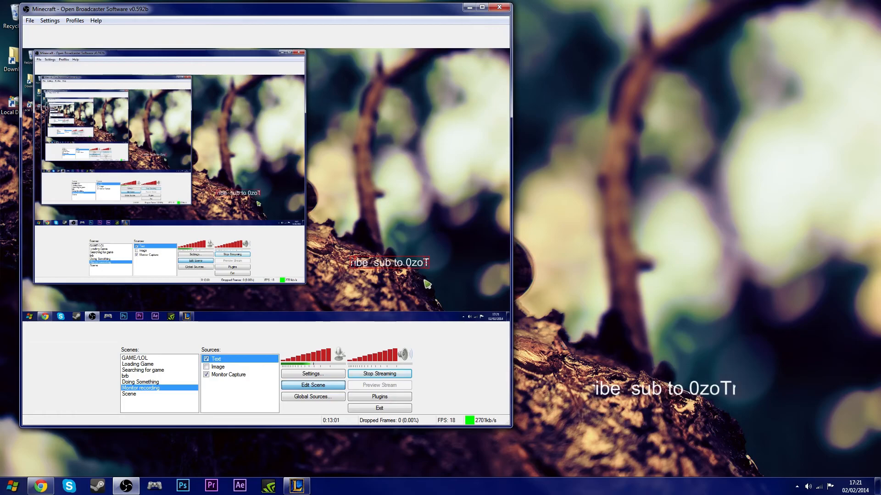
pyautogui.moveTo(432, 270); pyautogui.dragTo(341, 287)
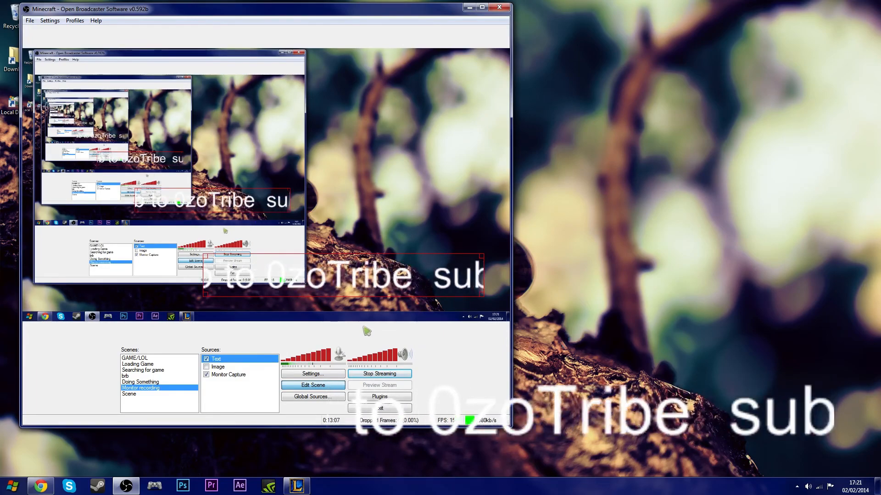
pyautogui.rightClick(239, 362)
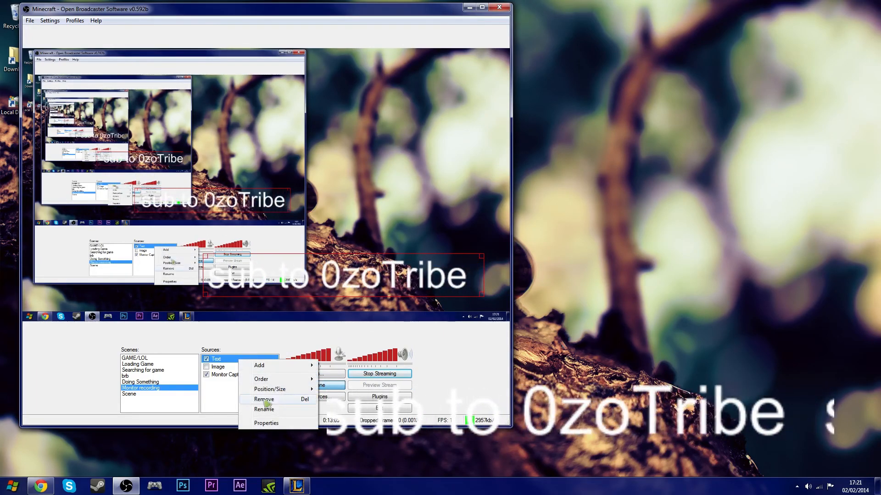
pyautogui.click(264, 400)
pyautogui.click(464, 274)
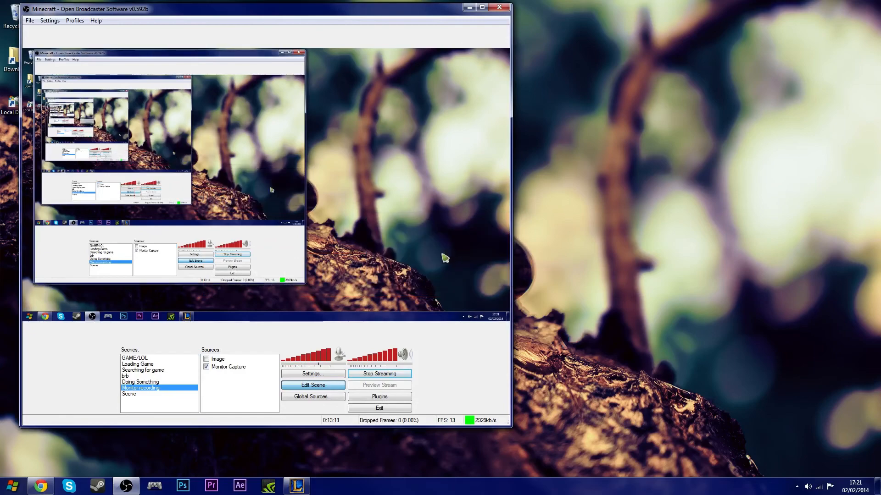
# - Remove the Image source from the Monitor recording scene
pyautogui.click(224, 362)
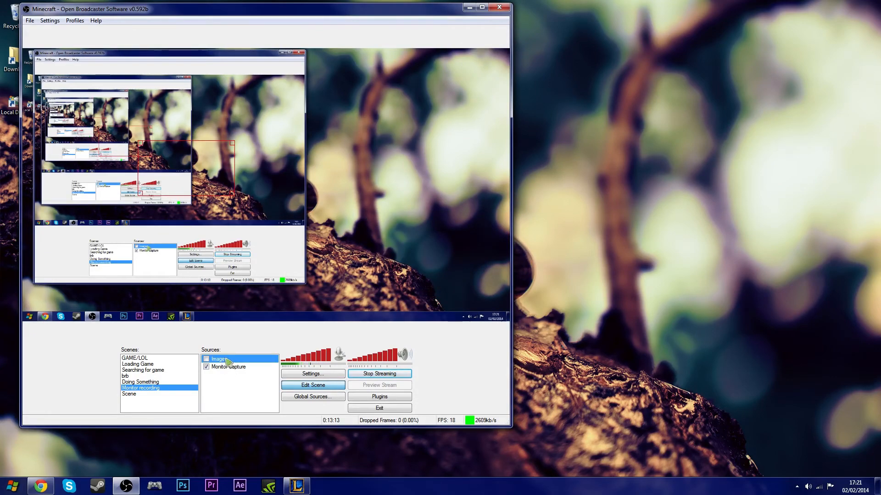
pyautogui.rightClick(228, 362)
pyautogui.click(263, 399)
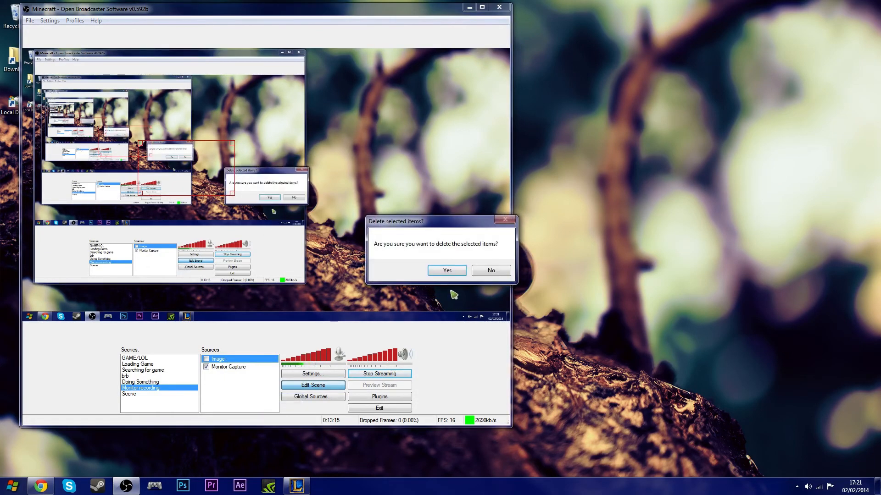
pyautogui.click(439, 271)
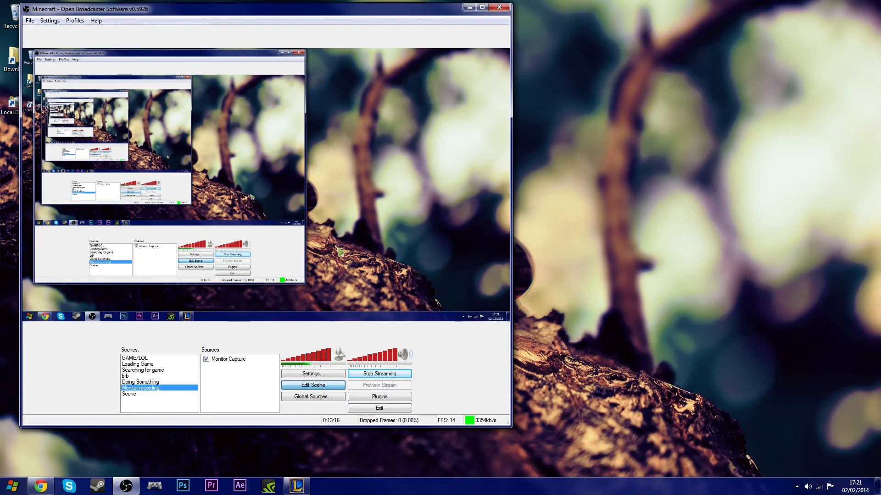
# - Switch to the Loading Game scene and back to Monitor recording
pyautogui.click(149, 364)
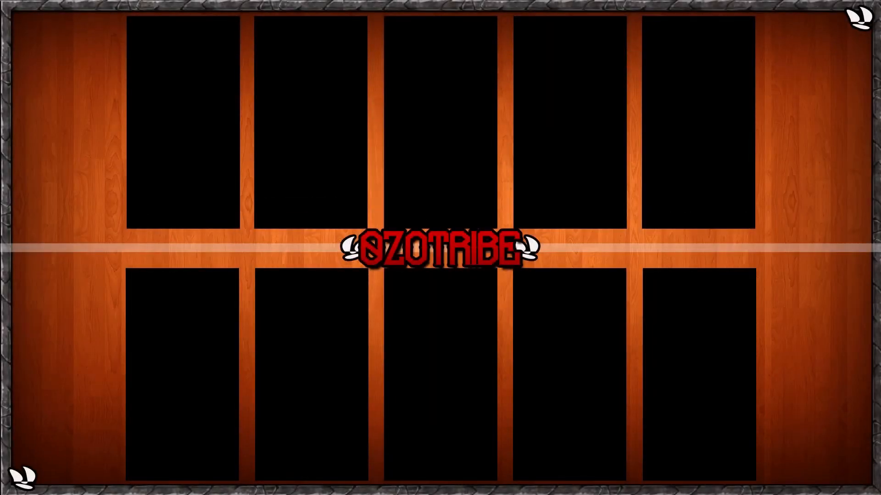
pyautogui.click(142, 388)
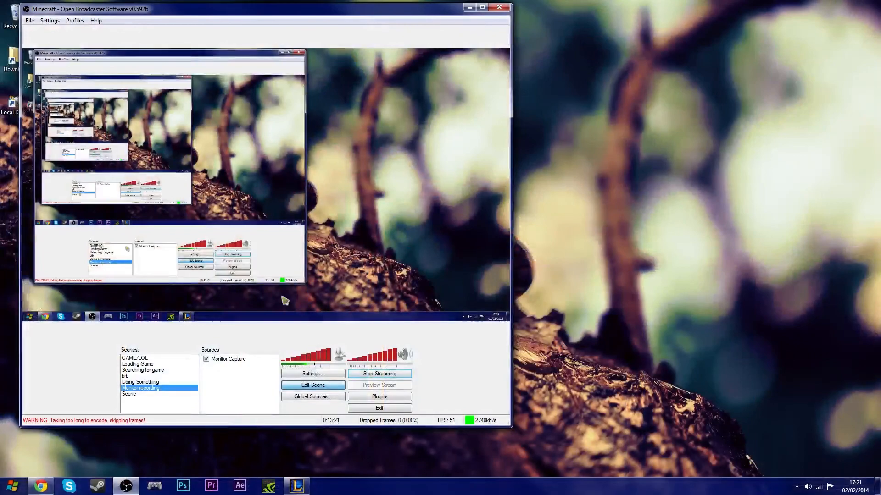